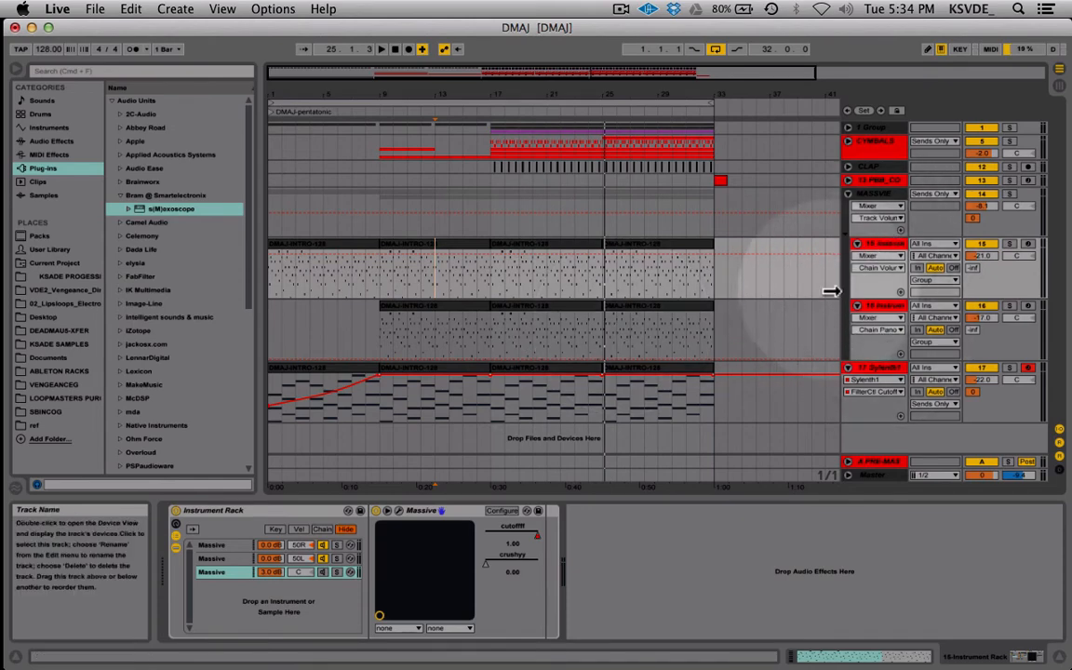
Set the arrangement loop to the second DMAJ-INTRO-128 clip on track 15, covering bars 9 to 17
{"action": "left_click", "coordinate": [882, 247]}
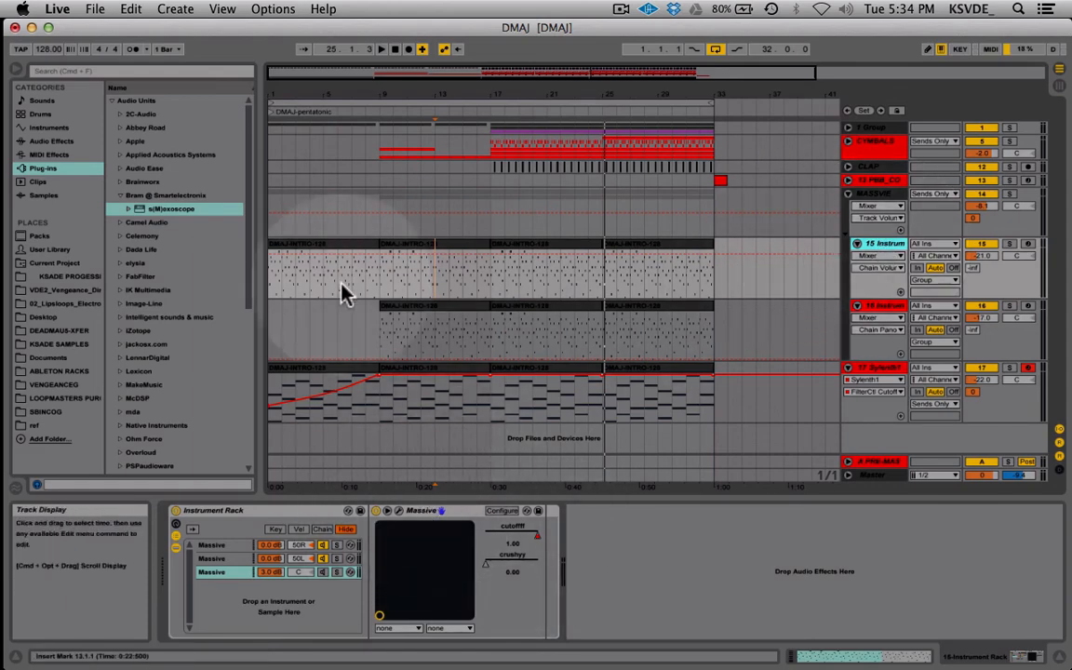
{"action": "left_click", "coordinate": [326, 249]}
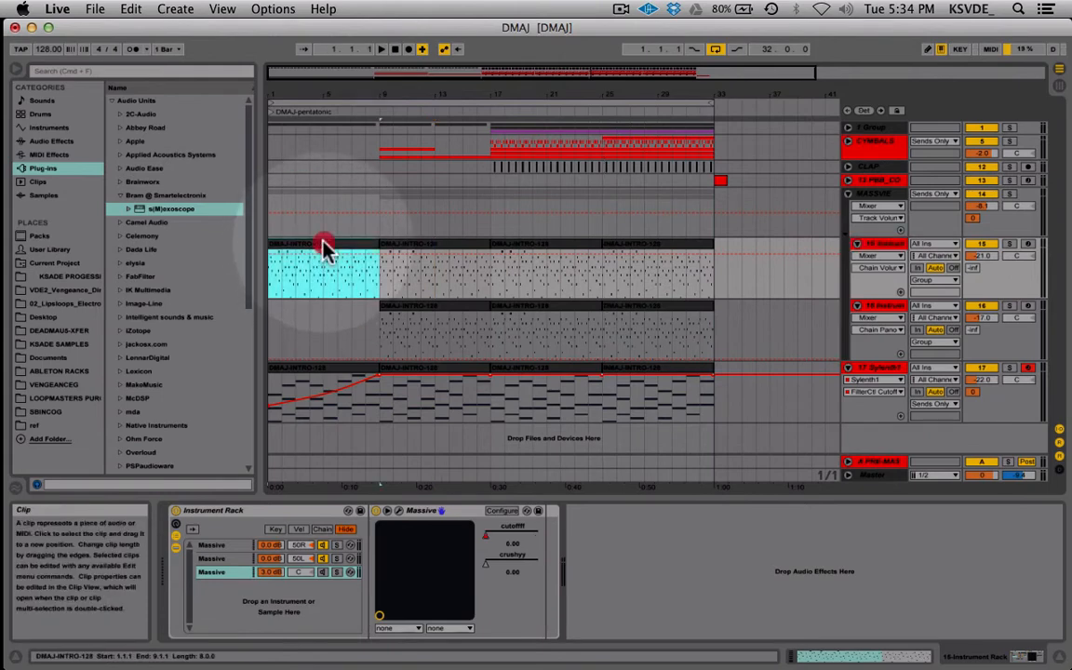
{"action": "key", "text": "super+l"}
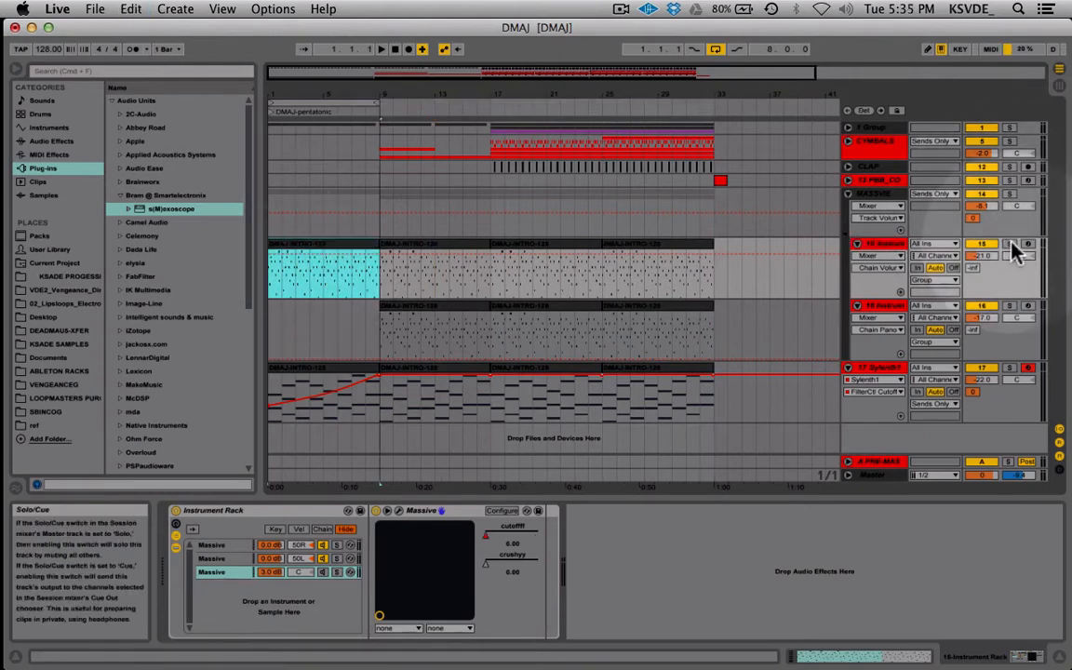
{"action": "left_click", "coordinate": [417, 244]}
{"action": "key", "text": "super+l"}
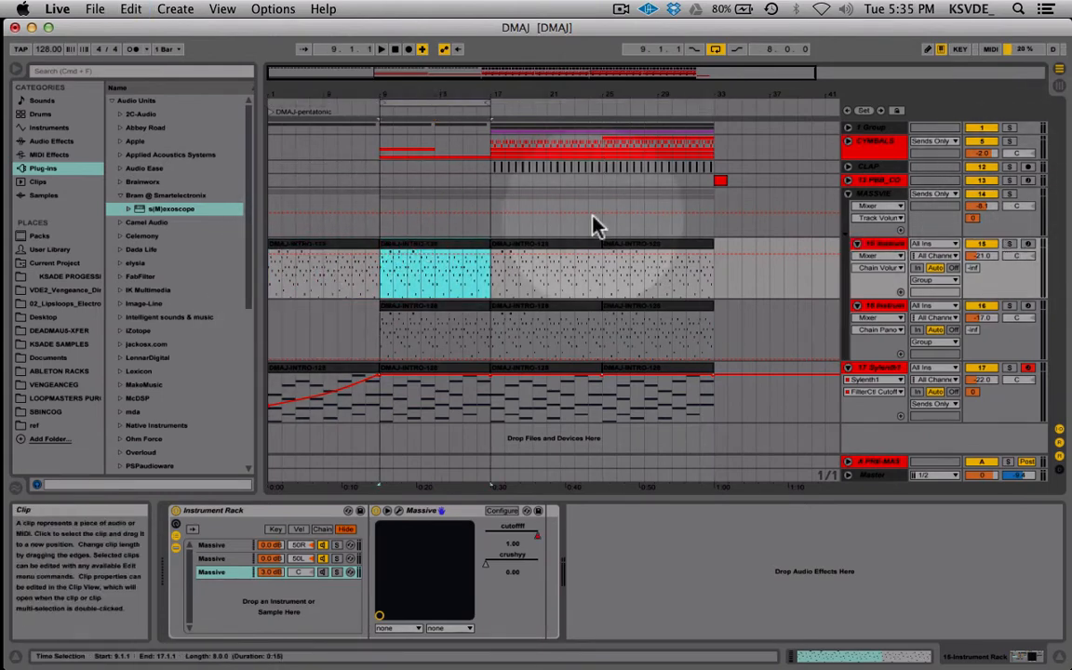
Solo track 15 and play the loop, comparing the centre-panned Massive chain with its chain solo on and off
{"action": "left_click", "coordinate": [1010, 244]}
{"action": "key", "text": "space"}
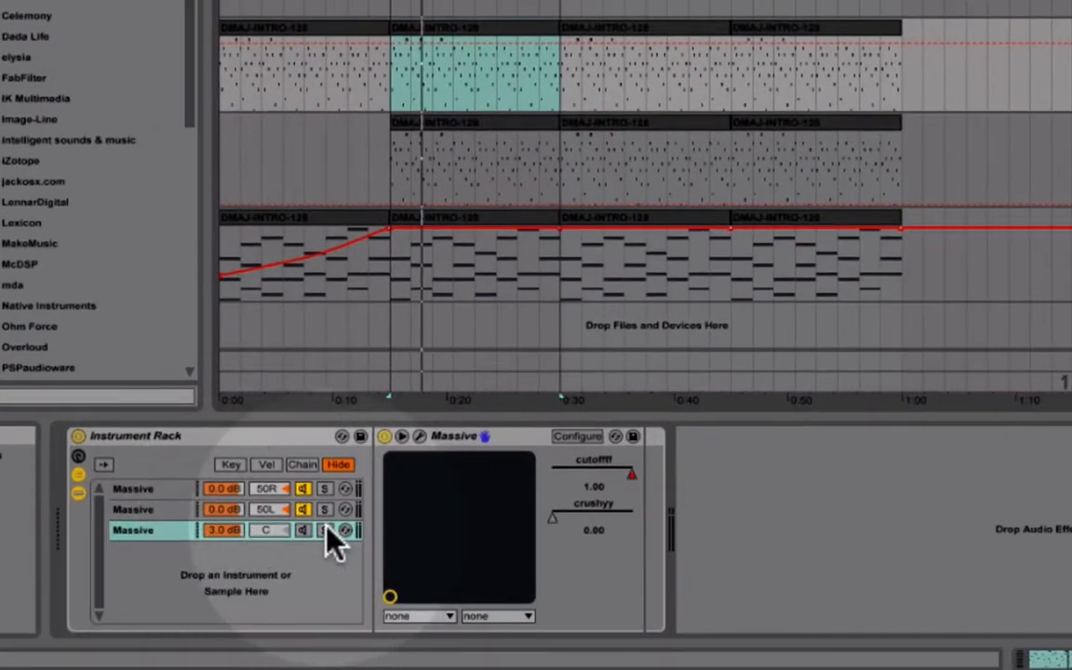
{"action": "left_click", "coordinate": [327, 531]}
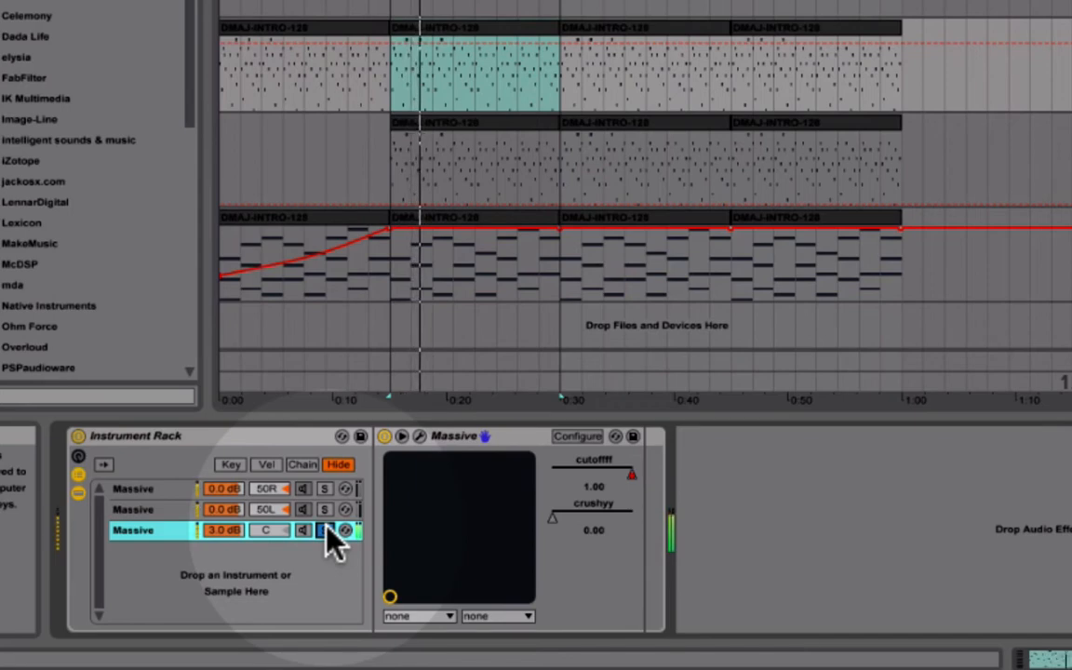
{"action": "left_click", "coordinate": [324, 530]}
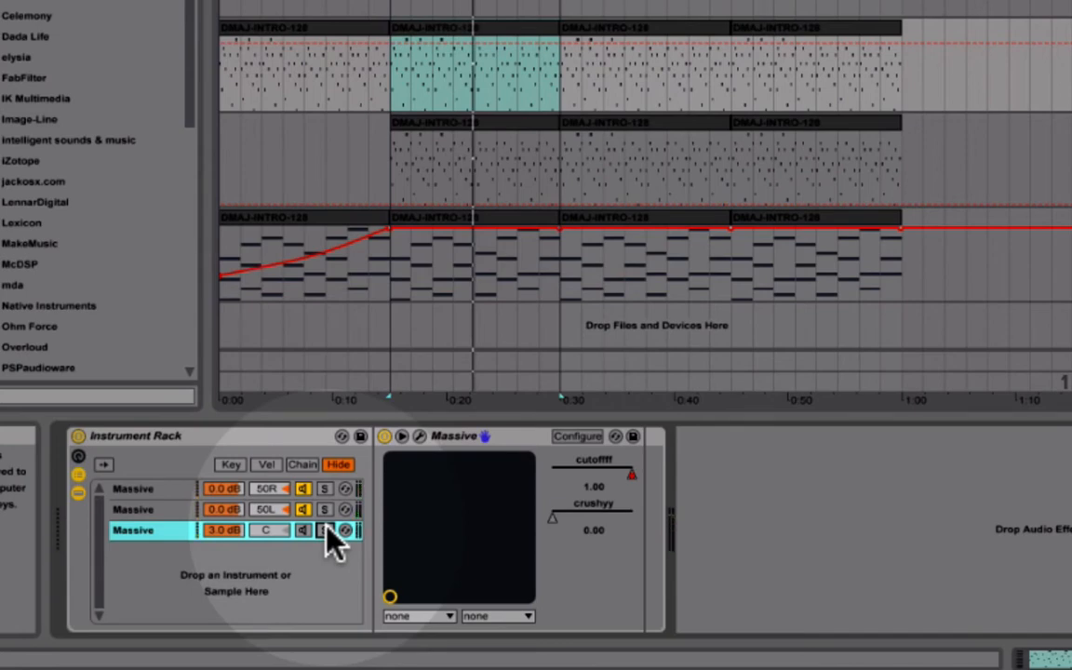
{"action": "left_click", "coordinate": [325, 531]}
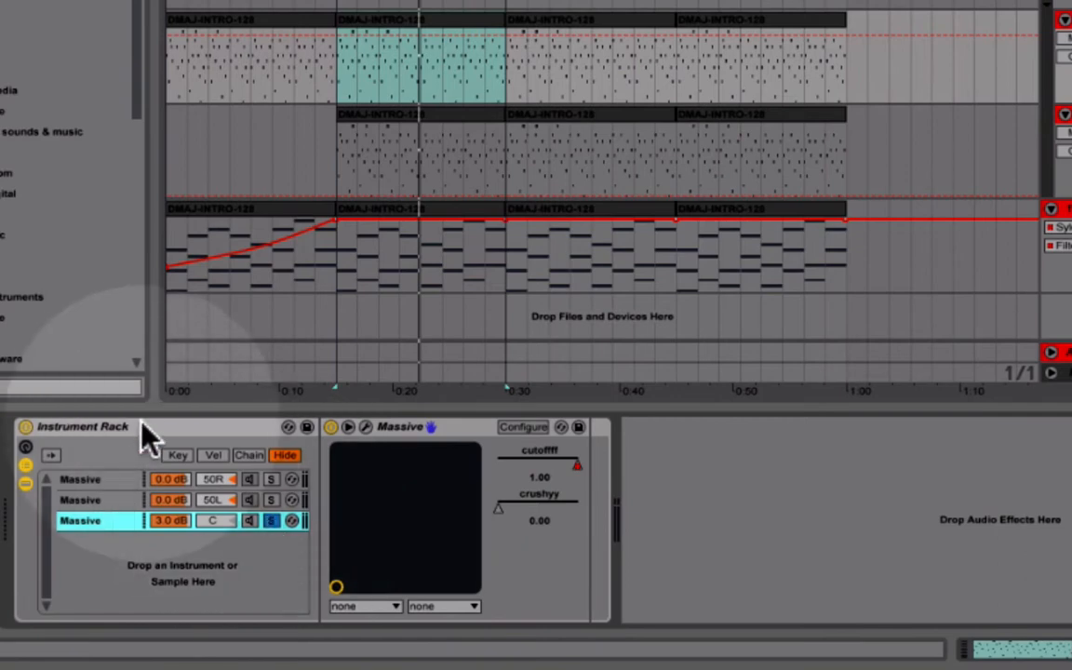
{"action": "left_click", "coordinate": [165, 430]}
{"action": "left_click", "coordinate": [430, 433]}
{"action": "right_click", "coordinate": [421, 431]}
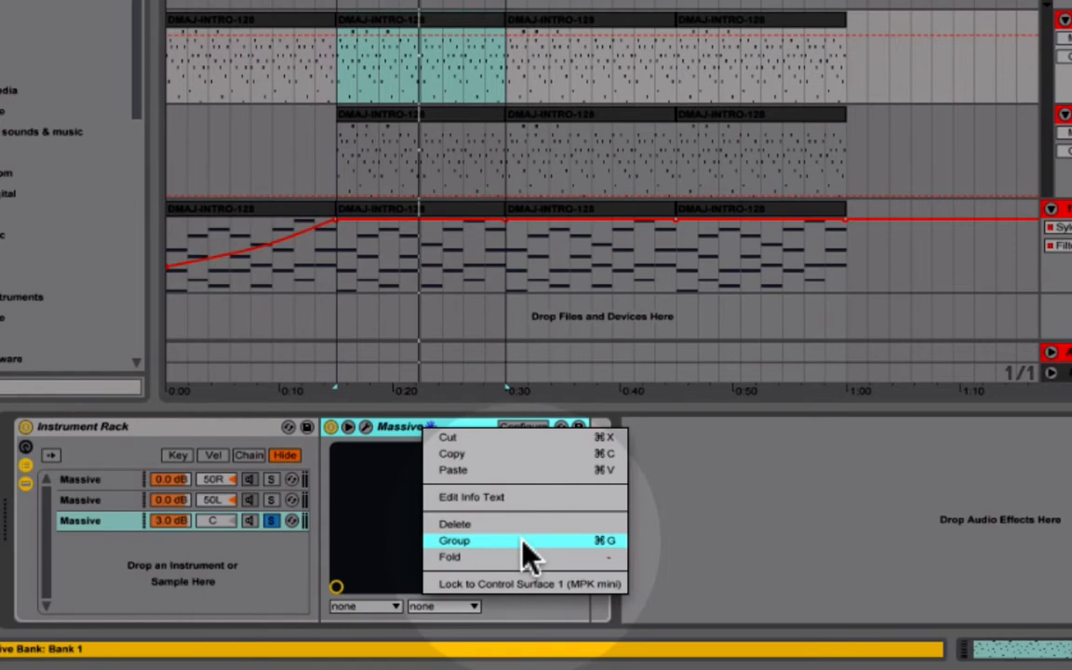
{"action": "left_click", "coordinate": [635, 506]}
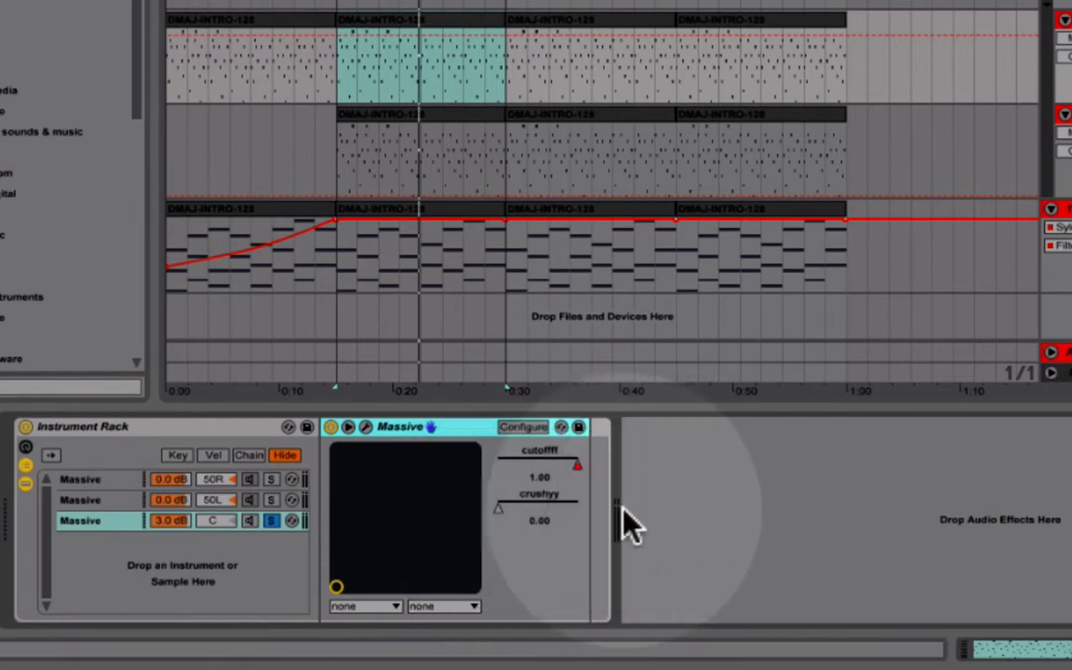
{"action": "left_click_drag", "start_coordinate": [409, 434], "coordinate": [783, 429]}
{"action": "left_click", "coordinate": [688, 479]}
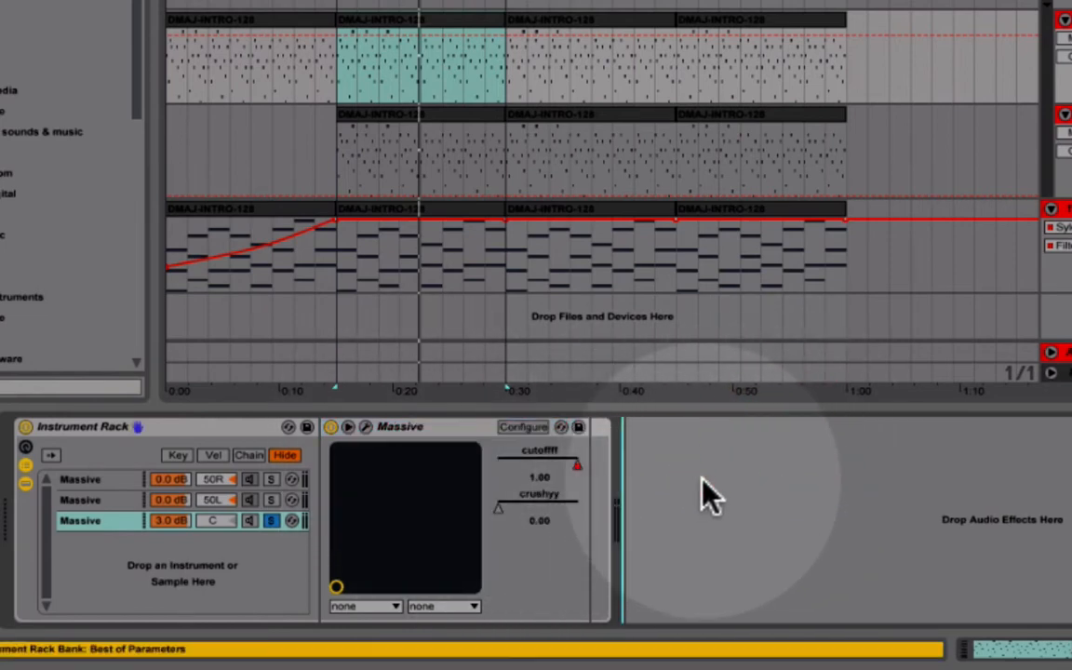
Delete the two Massive chains panned 50R and 50L from the Instrument Rack
{"action": "left_click", "coordinate": [107, 482]}
{"action": "key", "text": "Delete"}
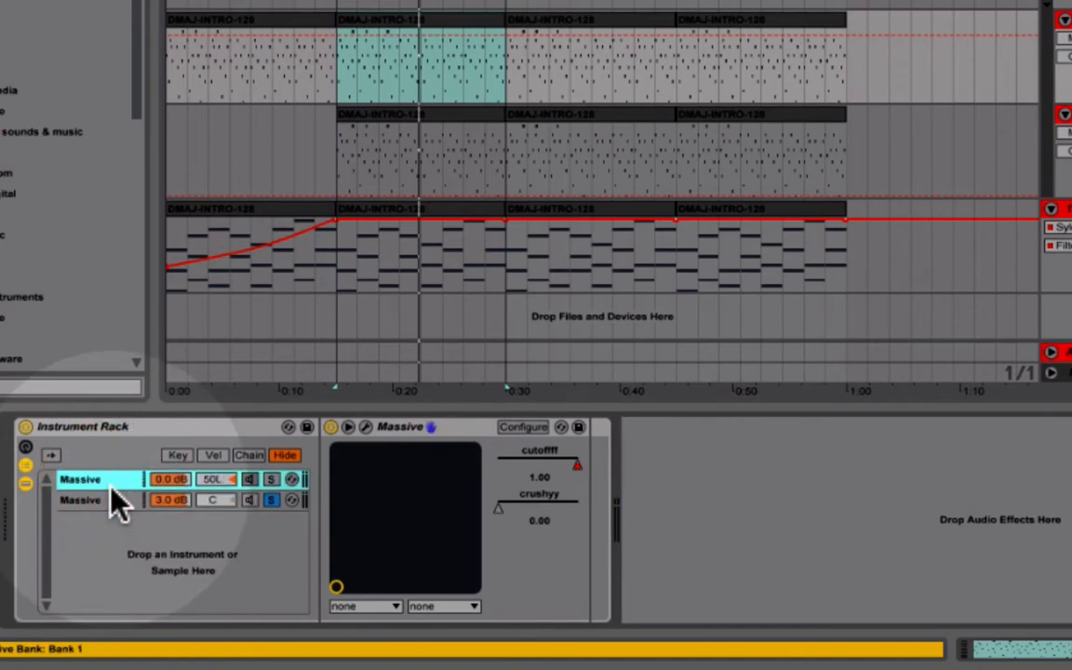
{"action": "key", "text": "Delete"}
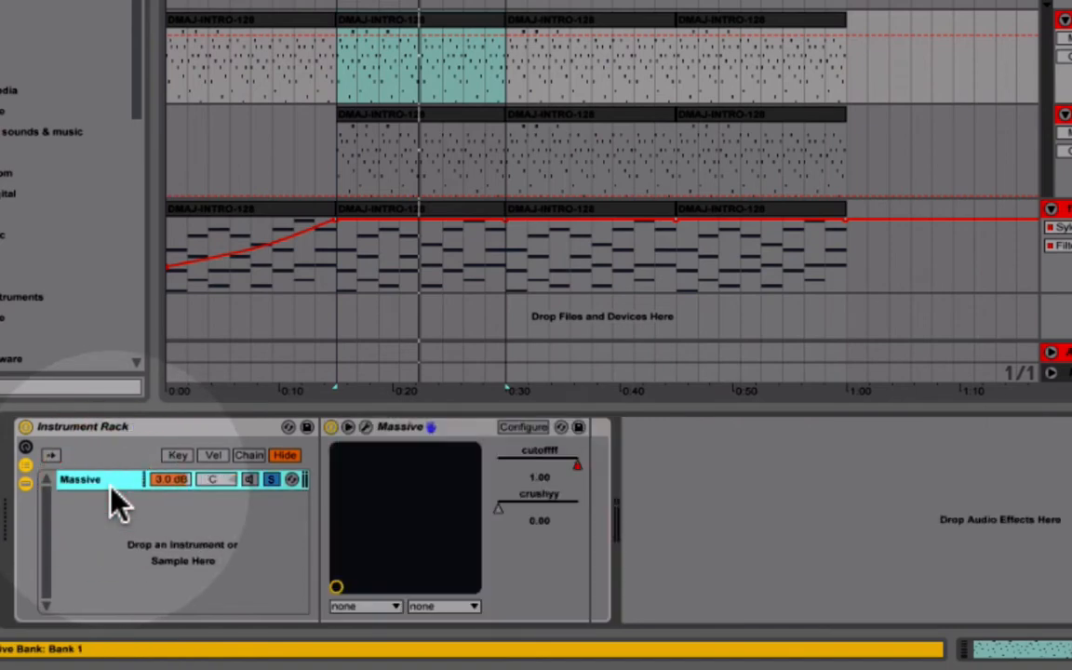
Ungroup the Instrument Rack to a standalone Massive device and play the looped clip on track 15
{"action": "left_click", "coordinate": [395, 428]}
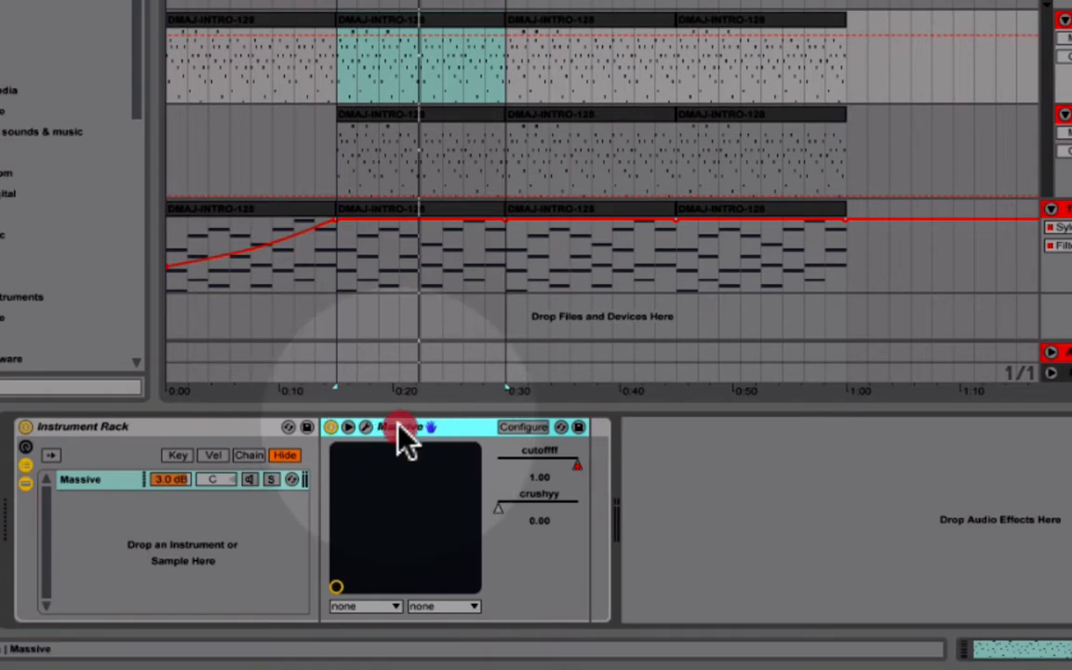
{"action": "right_click", "coordinate": [397, 426]}
{"action": "left_click", "coordinate": [761, 469]}
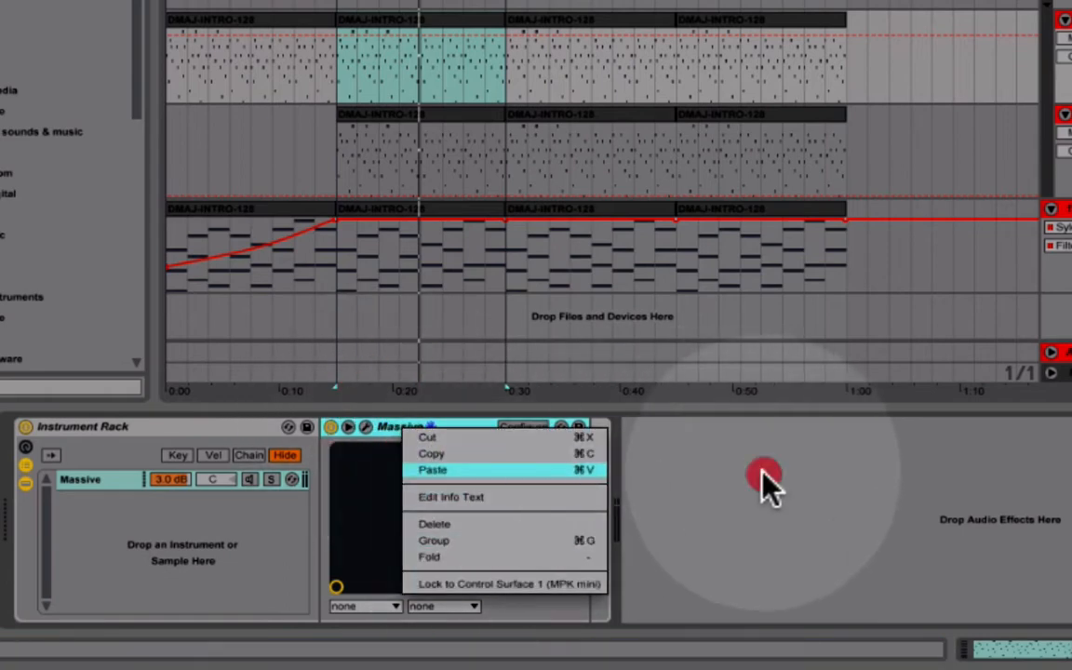
{"action": "right_click", "coordinate": [137, 430]}
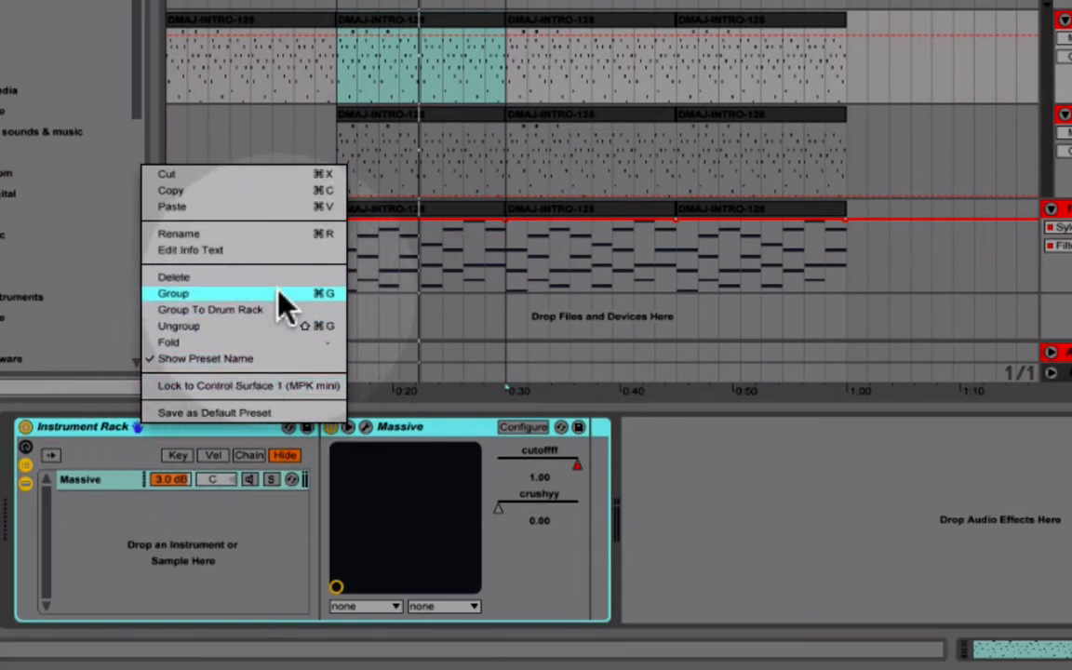
{"action": "left_click", "coordinate": [260, 328]}
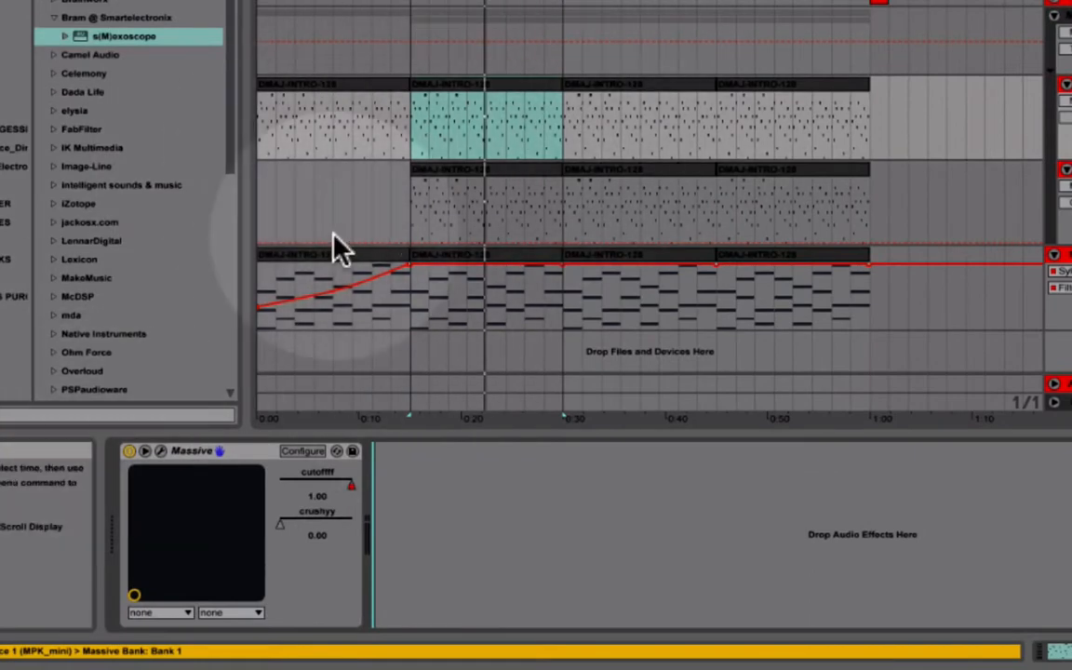
{"action": "left_click", "coordinate": [413, 130]}
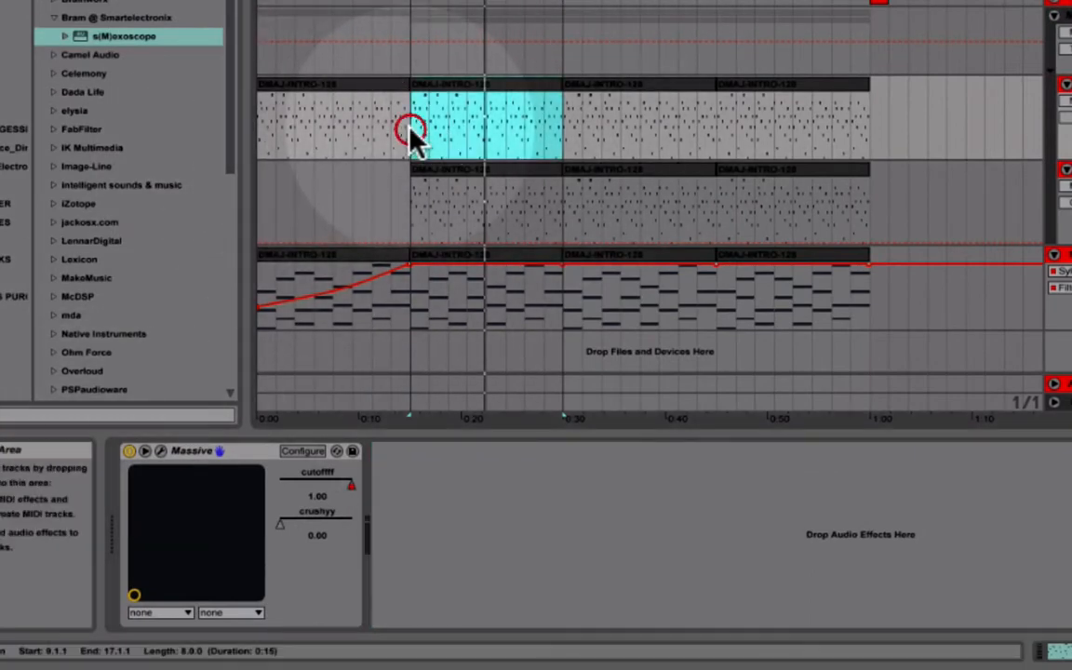
{"action": "key", "text": "space"}
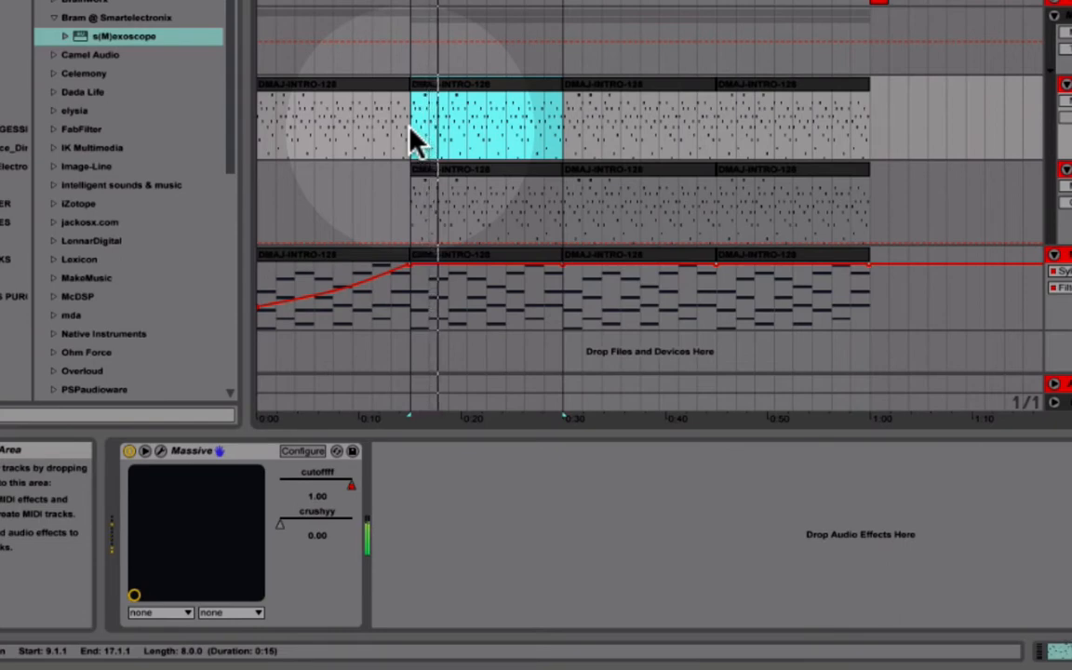
Group the Massive device into a new Instrument Rack and show the rack's chain list
{"action": "left_click", "coordinate": [198, 452]}
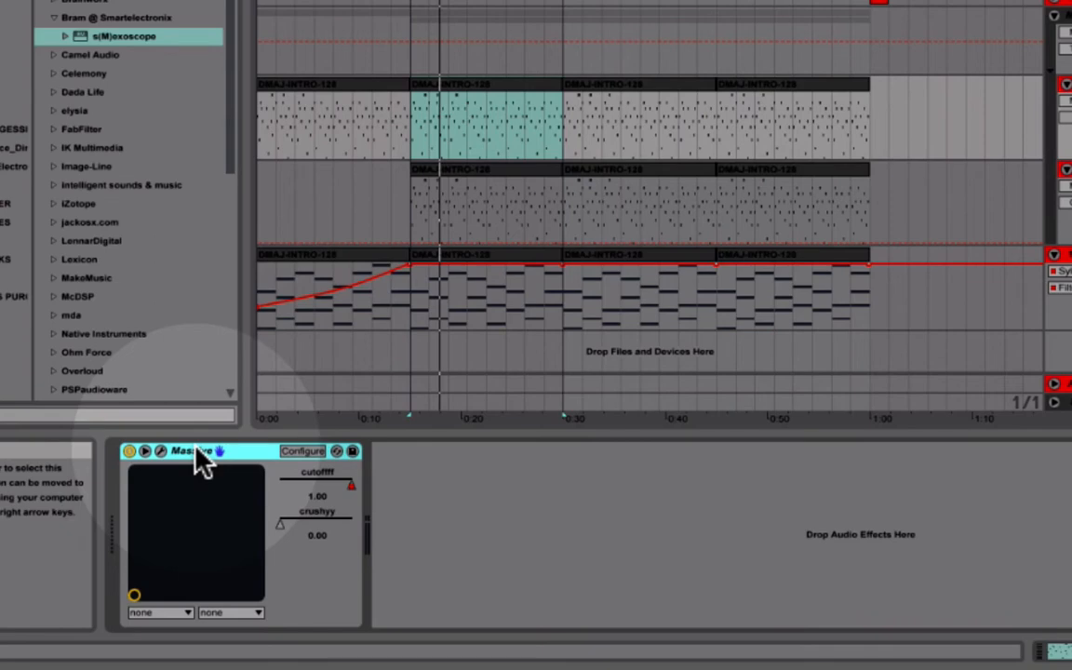
{"action": "key", "text": "ctrl+g"}
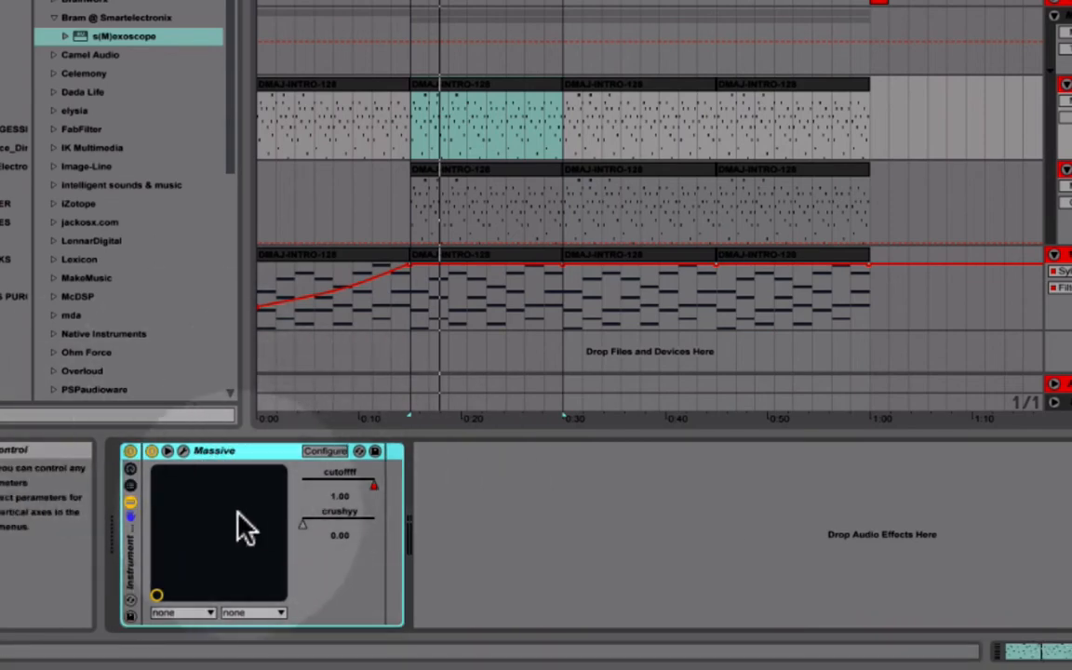
{"action": "left_click", "coordinate": [132, 485]}
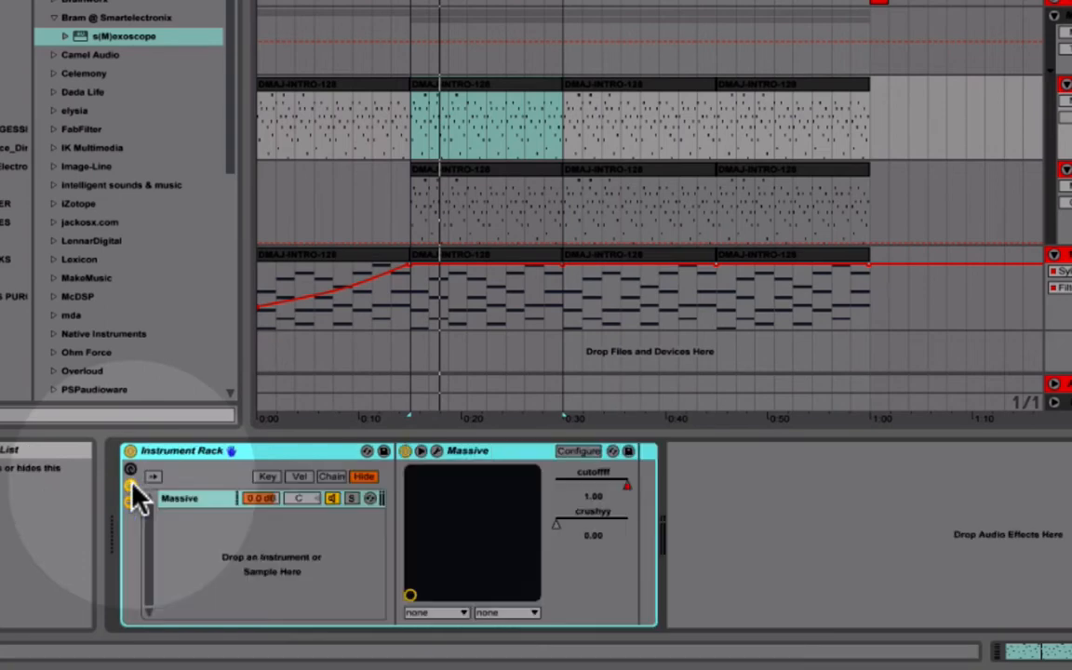
Duplicate the Massive chain inside the Instrument Rack and select the Massive device
{"action": "left_click", "coordinate": [182, 499]}
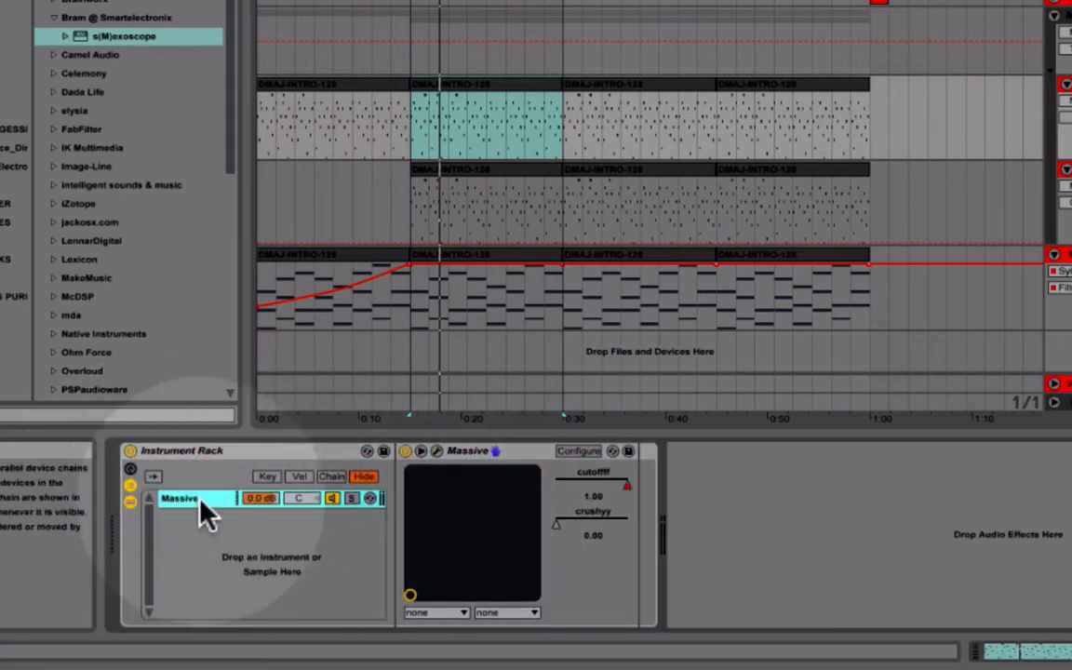
{"action": "key", "text": "ctrl+d"}
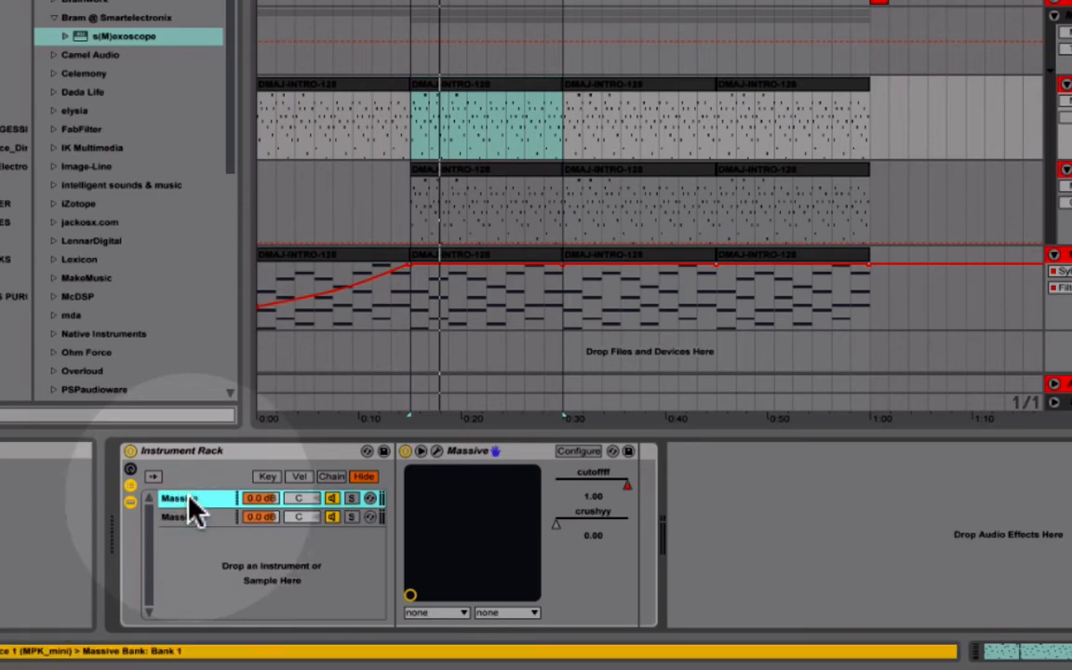
{"action": "left_click", "coordinate": [197, 517]}
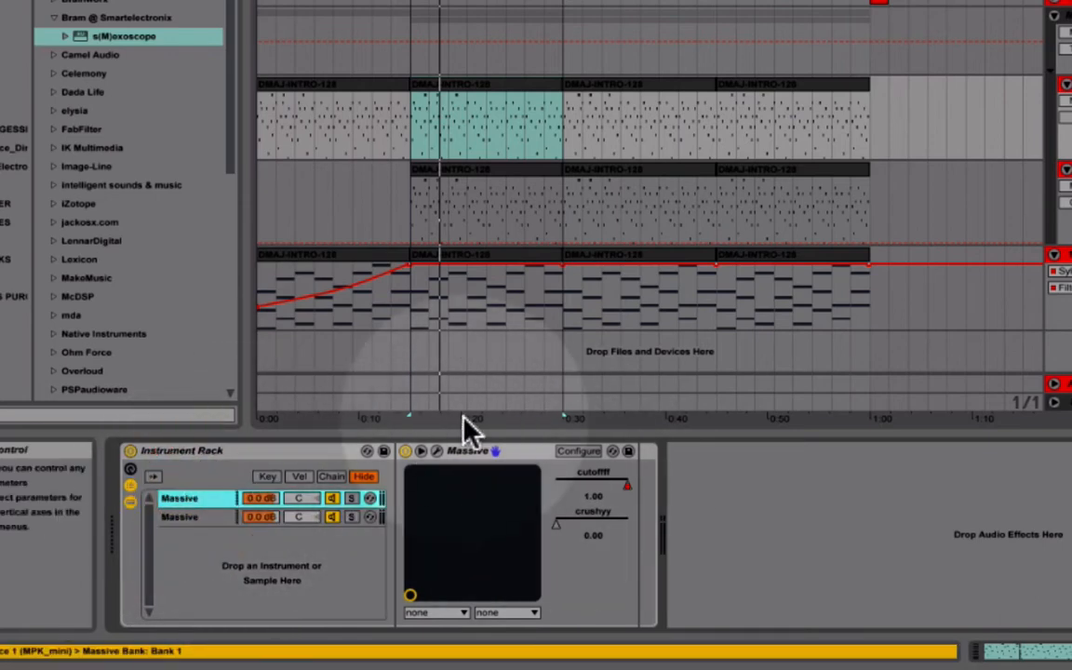
{"action": "left_click", "coordinate": [482, 452]}
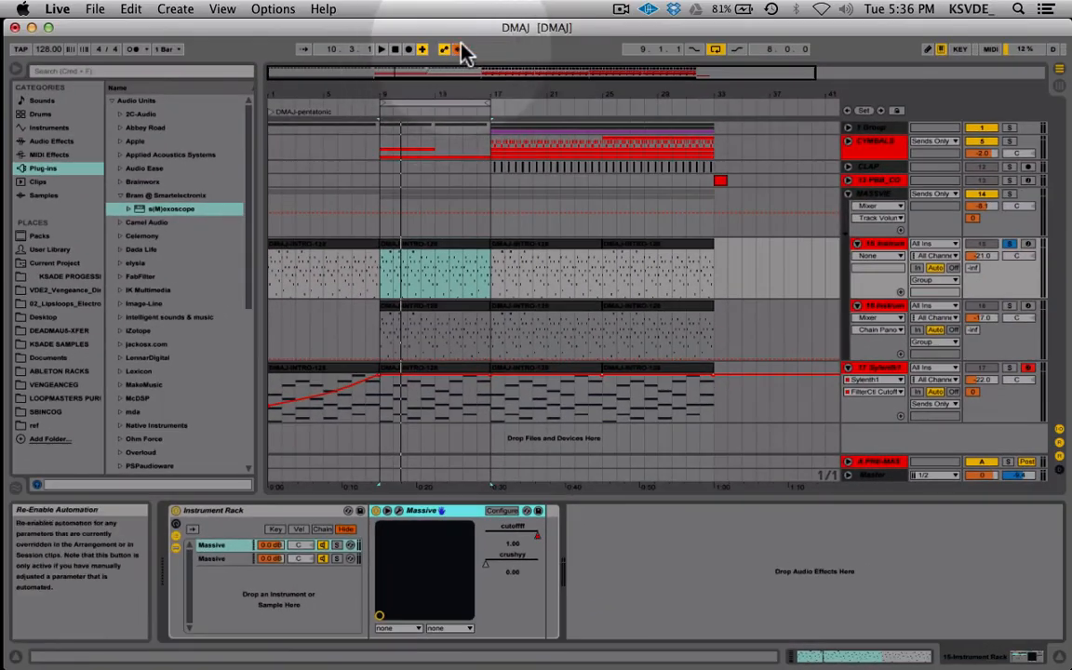
Re-enable the overridden automation and display the cutoffff automation of both Massive chains on track 15
{"action": "left_click", "coordinate": [458, 48]}
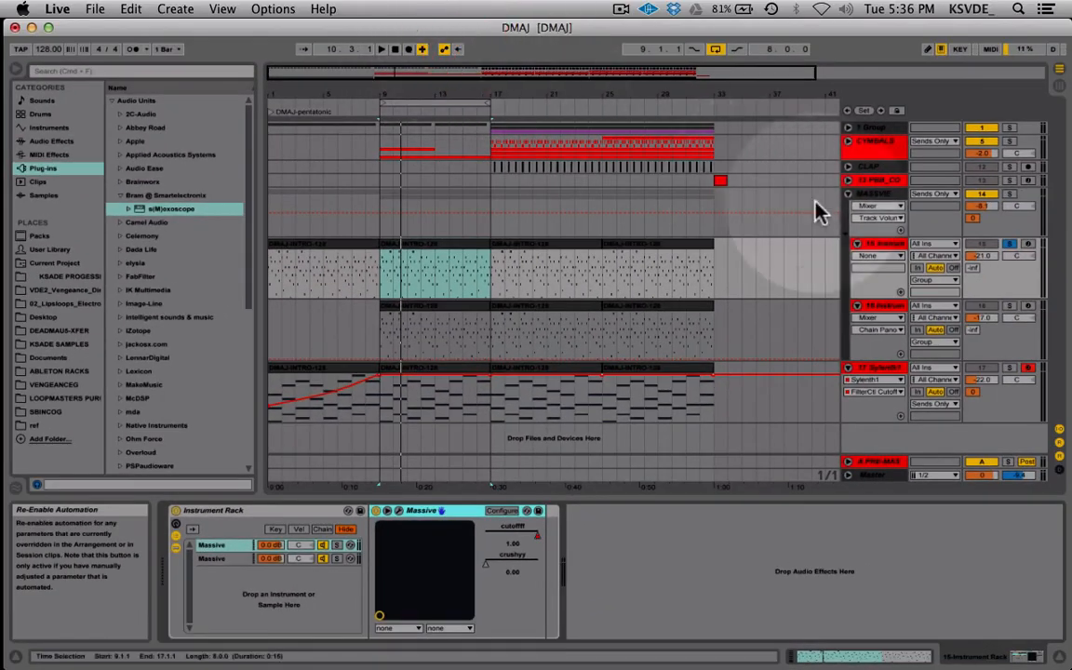
{"action": "left_click", "coordinate": [880, 255]}
{"action": "left_click", "coordinate": [884, 289]}
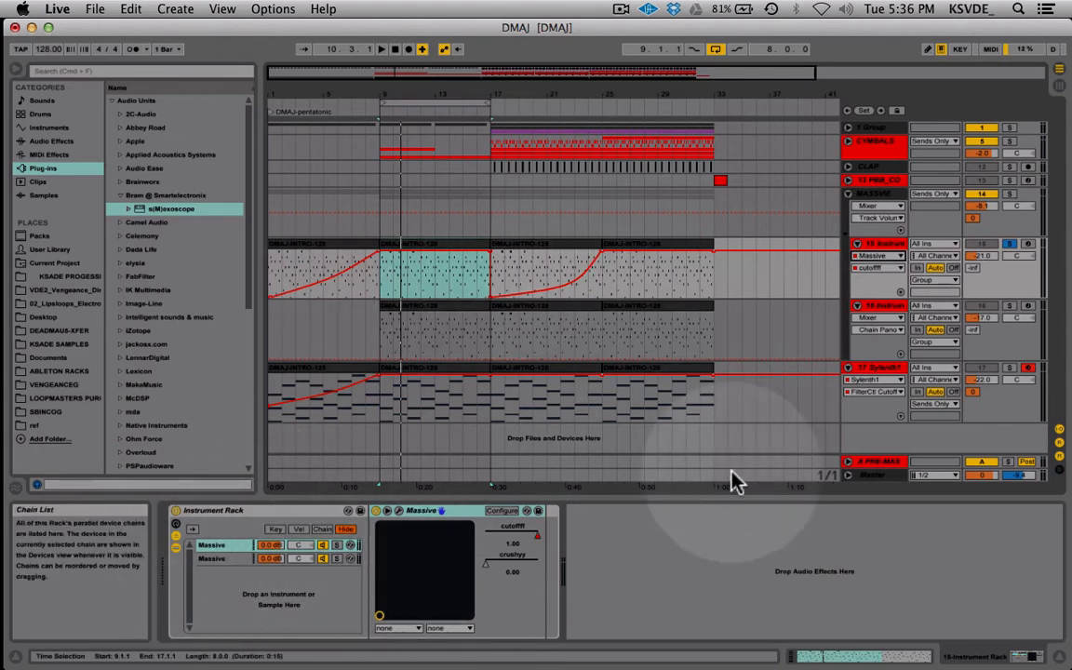
{"action": "left_click", "coordinate": [877, 255]}
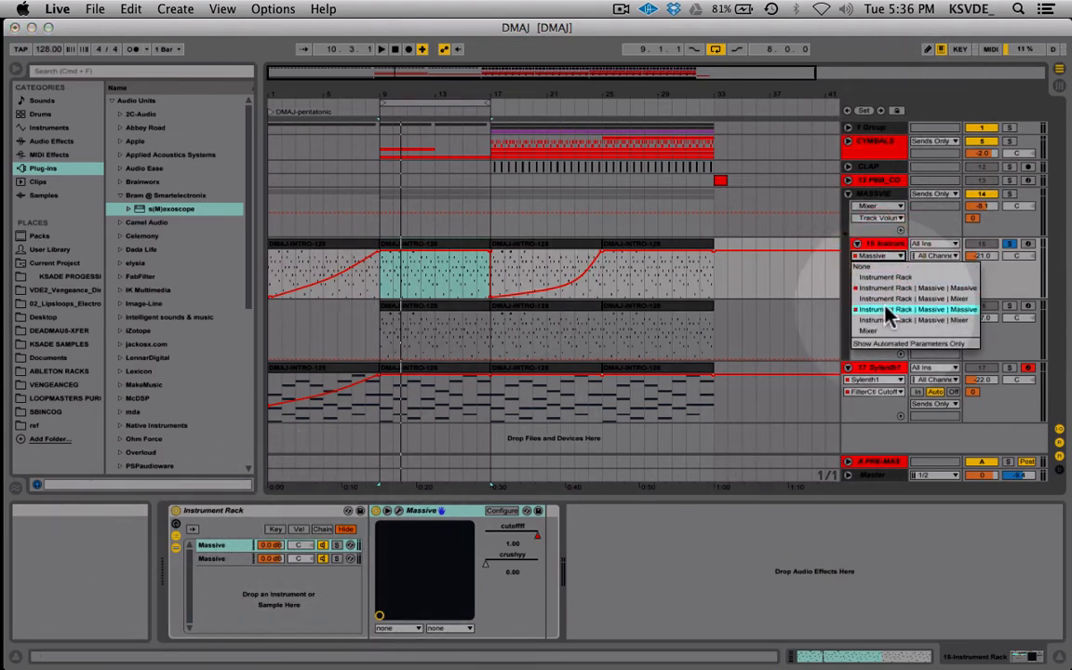
{"action": "left_click", "coordinate": [885, 309]}
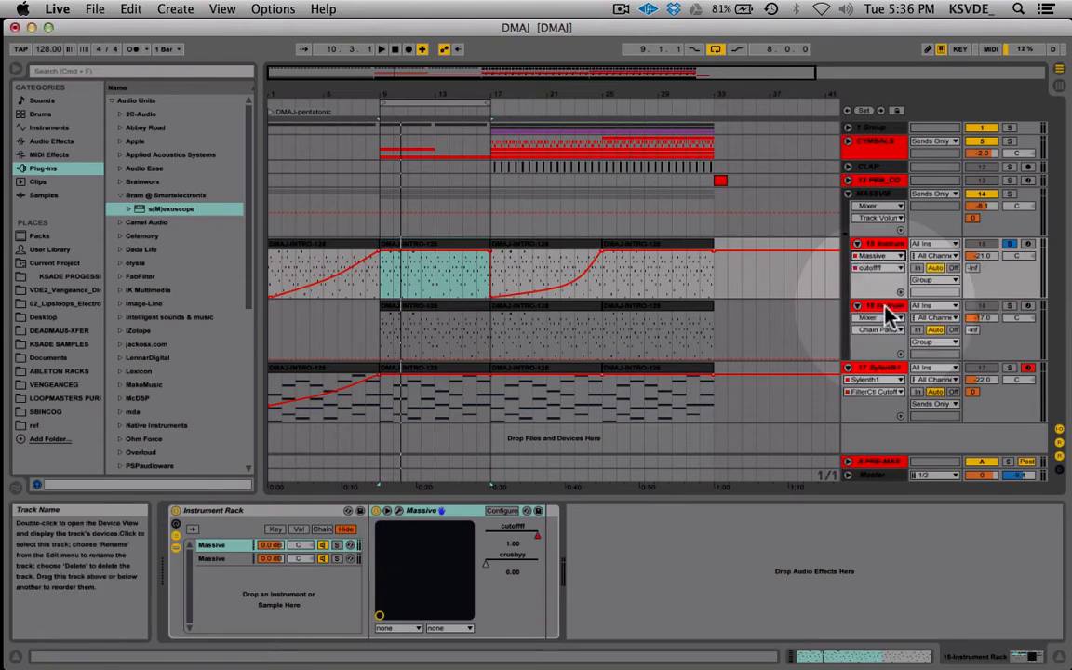
Delete the second Massive chain from the Instrument Rack after checking track 15's automation device list
{"action": "left_click", "coordinate": [212, 558]}
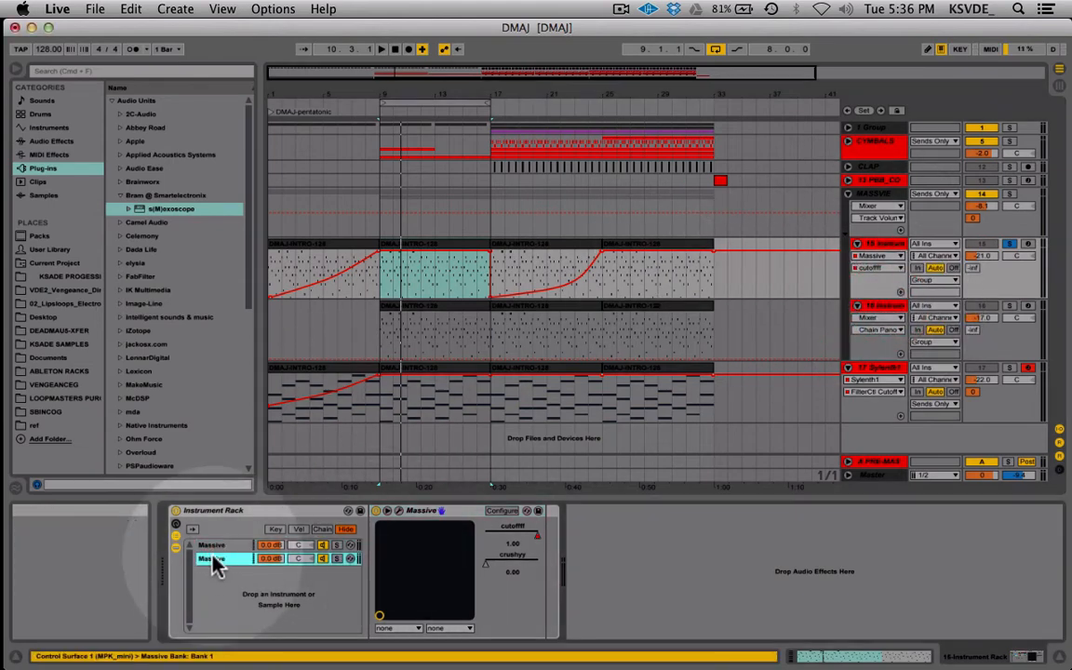
{"action": "left_click", "coordinate": [878, 259]}
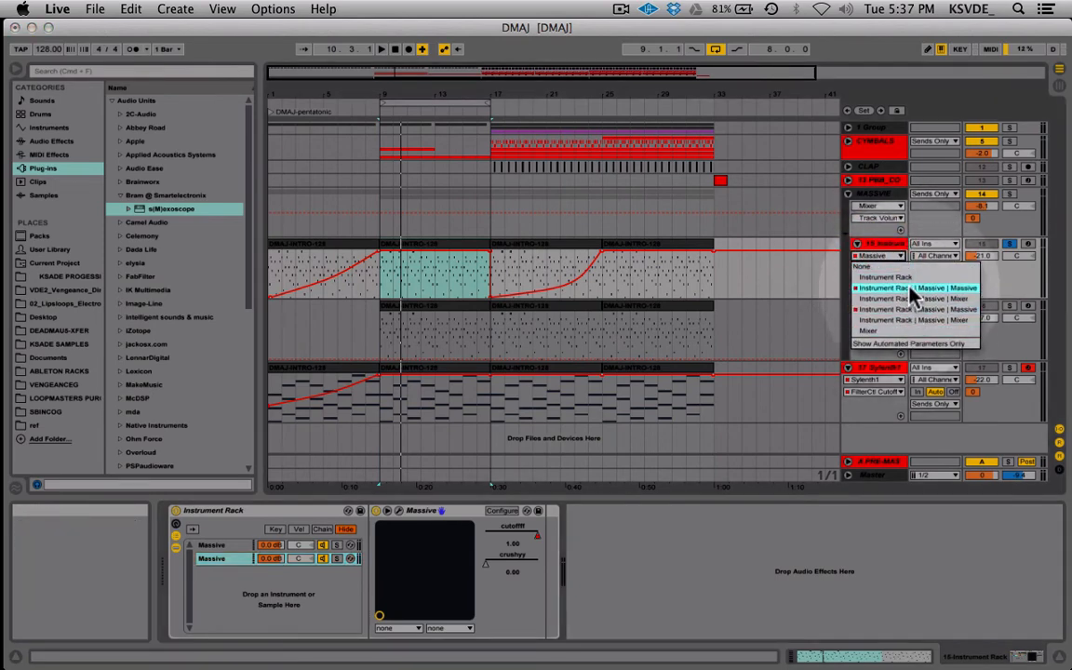
{"action": "left_click", "coordinate": [705, 551]}
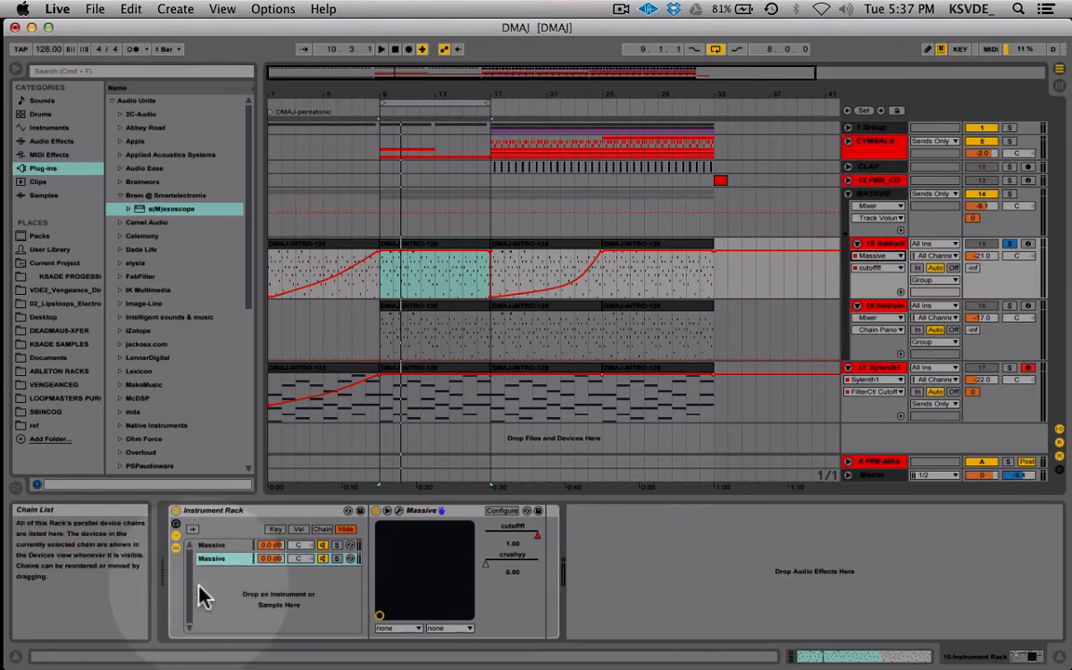
{"action": "key", "text": "BackSpace"}
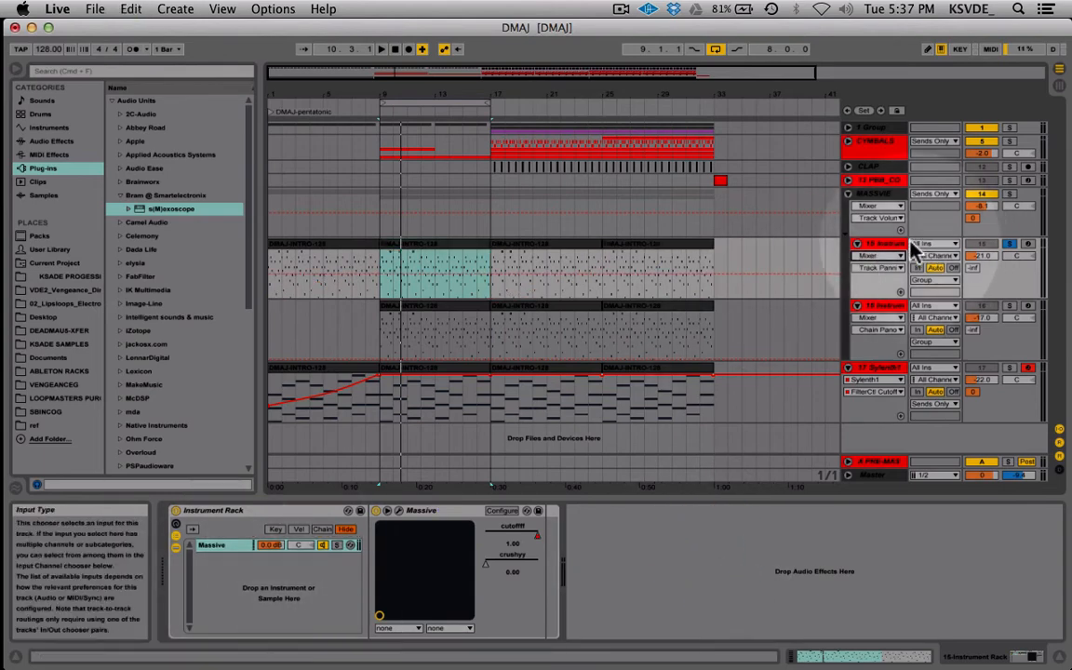
Display the cutoffff automation of the remaining Massive chain on track 15 and check its list of automatable parameters
{"action": "left_click", "coordinate": [877, 256]}
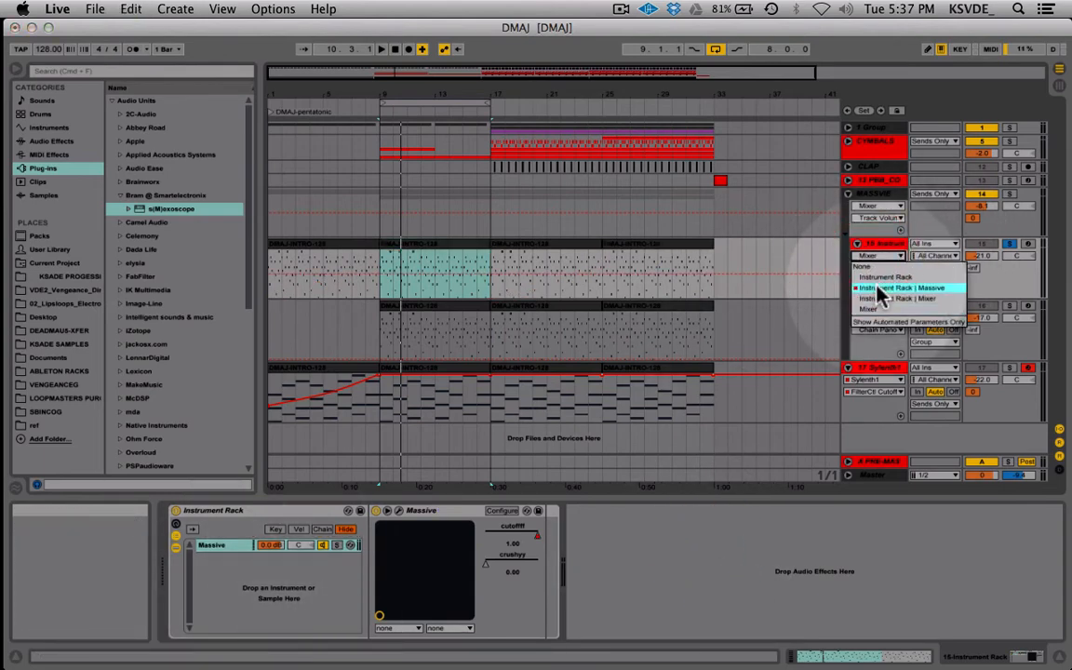
{"action": "left_click", "coordinate": [879, 289]}
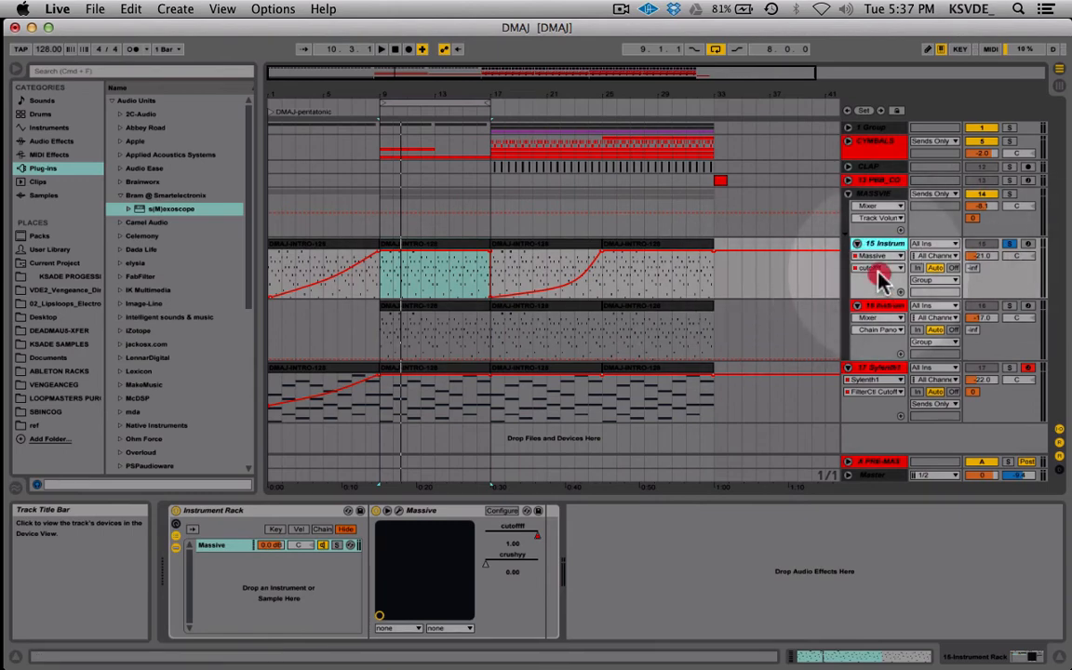
{"action": "left_click", "coordinate": [874, 268]}
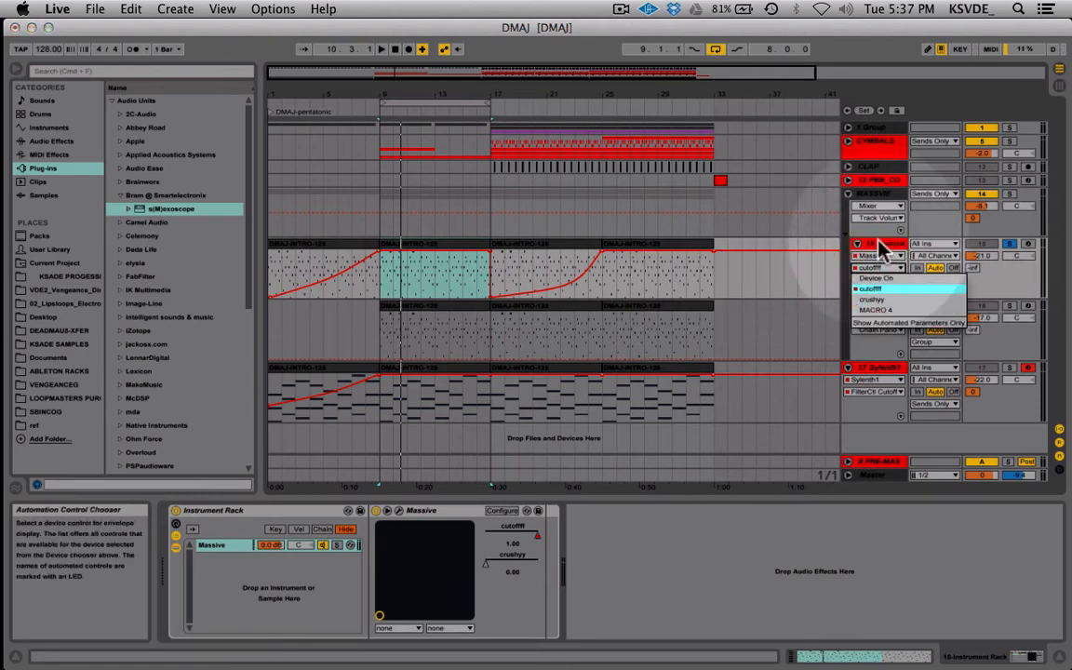
{"action": "left_click", "coordinate": [879, 246]}
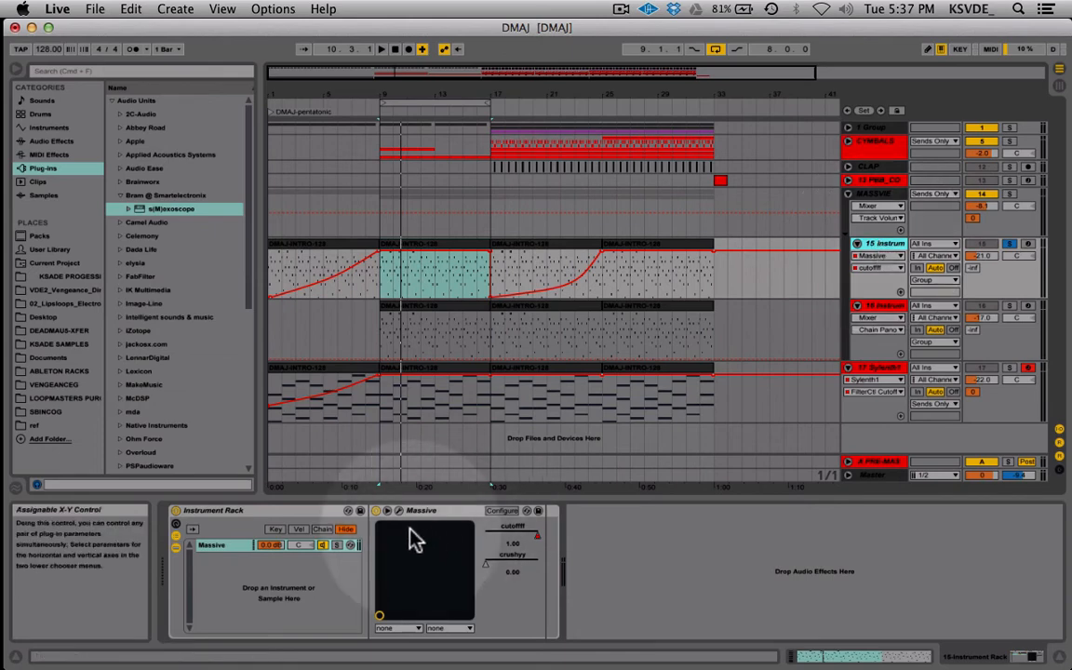
Duplicate the Massive chain in track 15's Instrument Rack and pan the two chains to 50L and 50R
{"action": "left_click", "coordinate": [234, 511]}
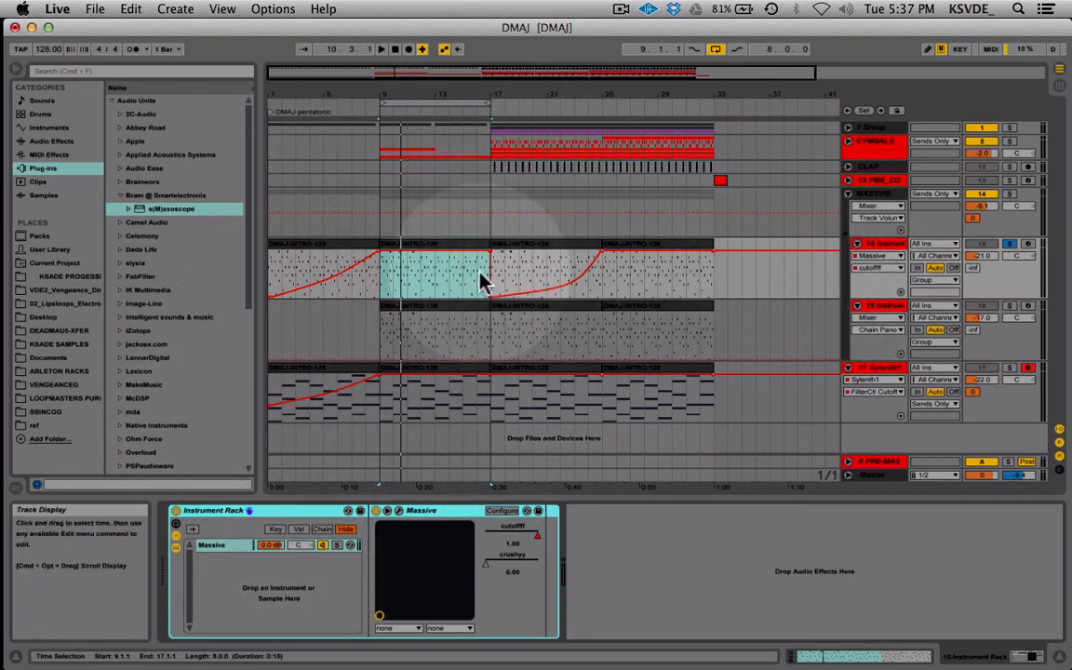
{"action": "left_click", "coordinate": [219, 548]}
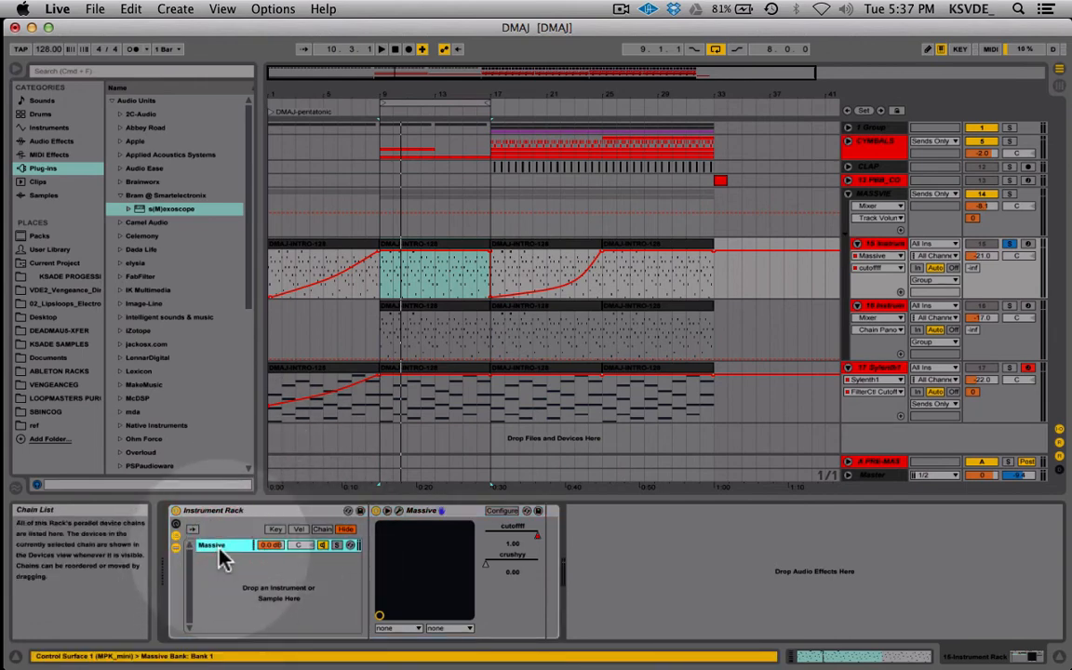
{"action": "key", "text": "super+d"}
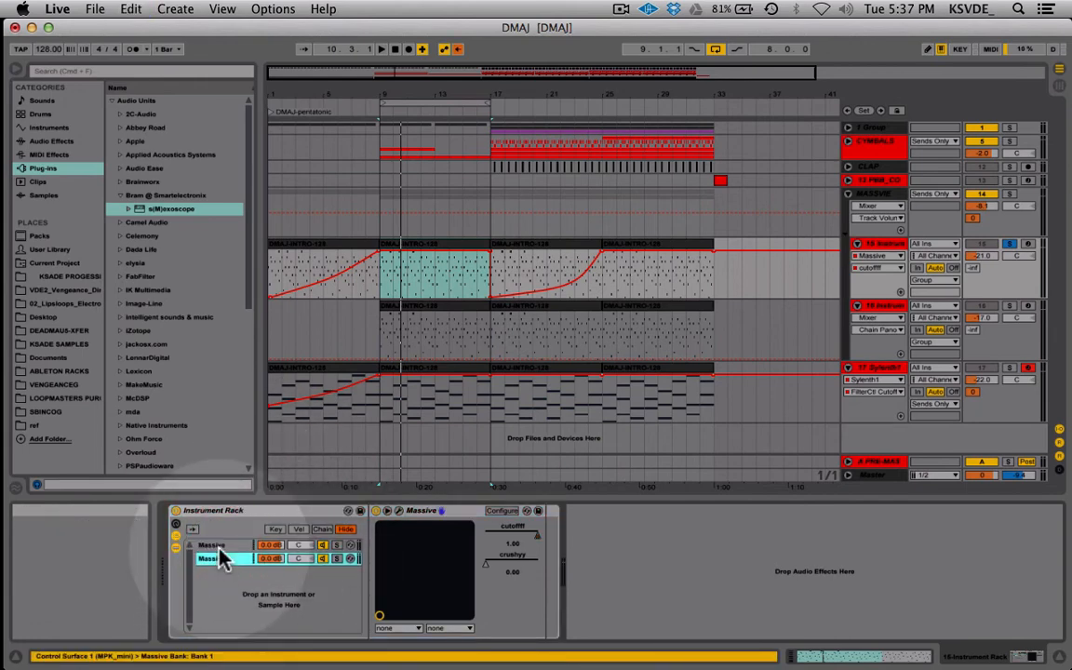
{"action": "left_click", "coordinate": [308, 544]}
{"action": "left_click_drag", "start_coordinate": [308, 545], "coordinate": [336, 466]}
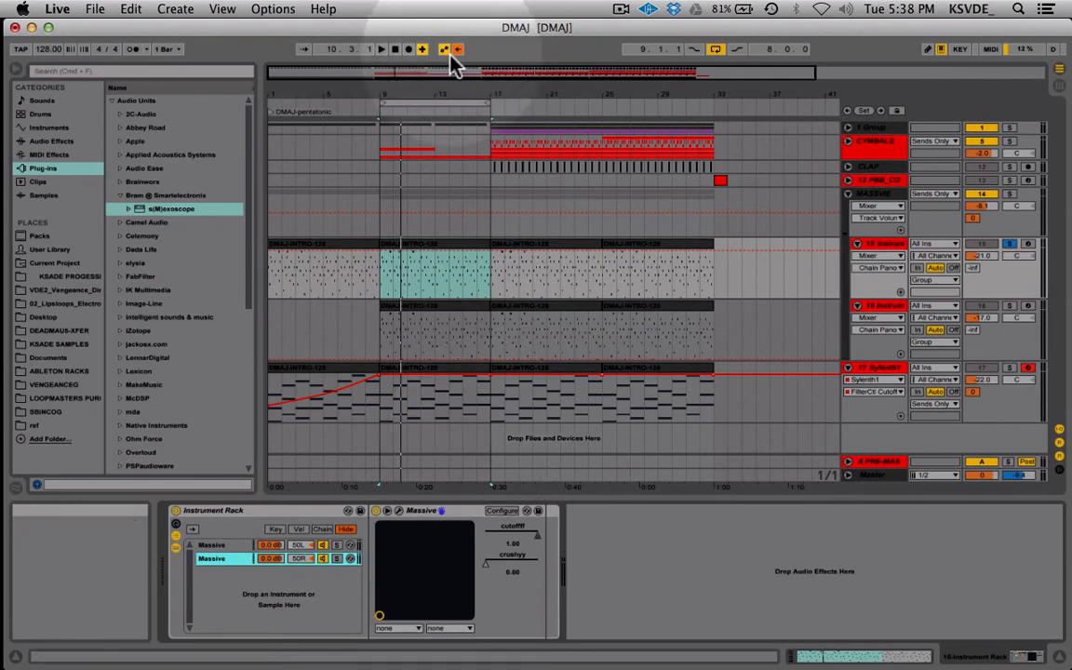
Re-enable the overridden automation, play back track 15's two panned chains and select the Instrument Rack
{"action": "key", "text": "space"}
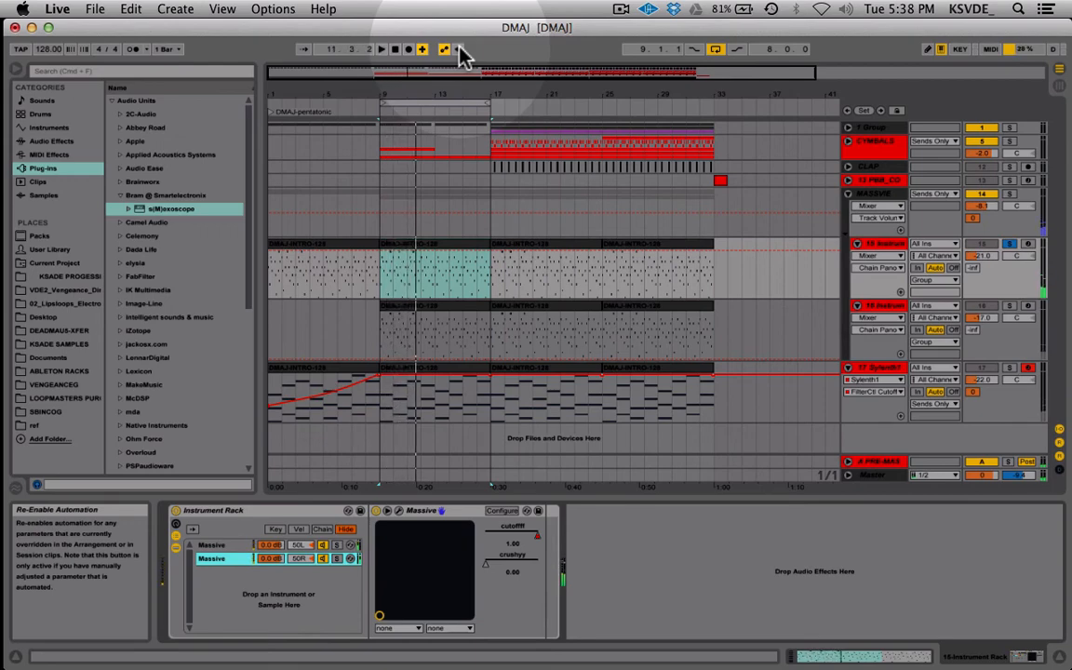
{"action": "key", "text": "space"}
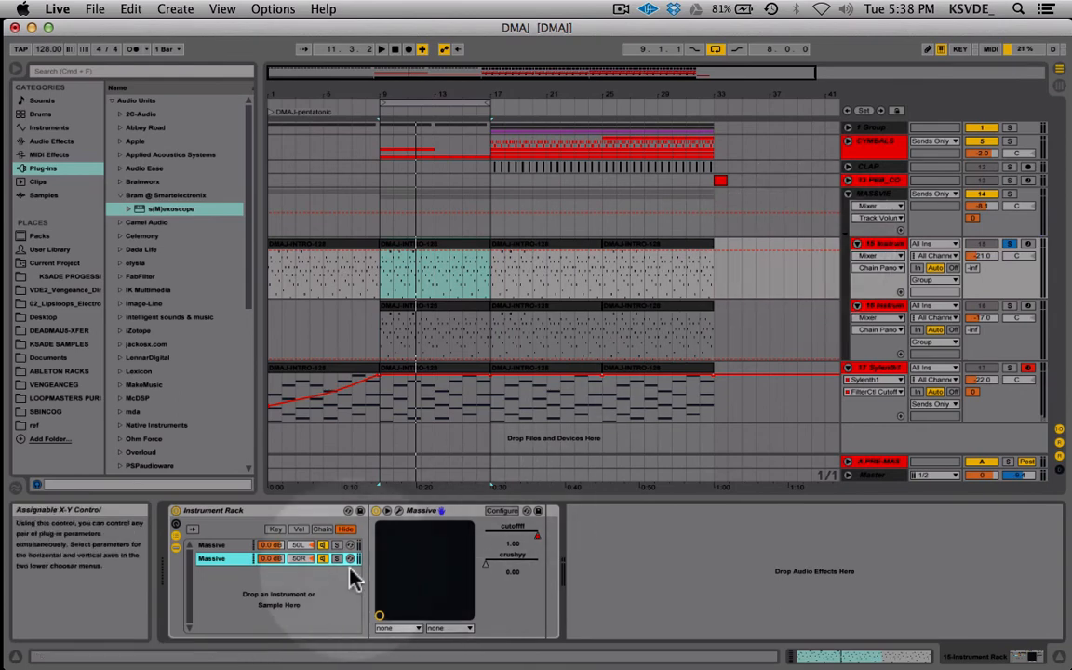
{"action": "left_click", "coordinate": [279, 516]}
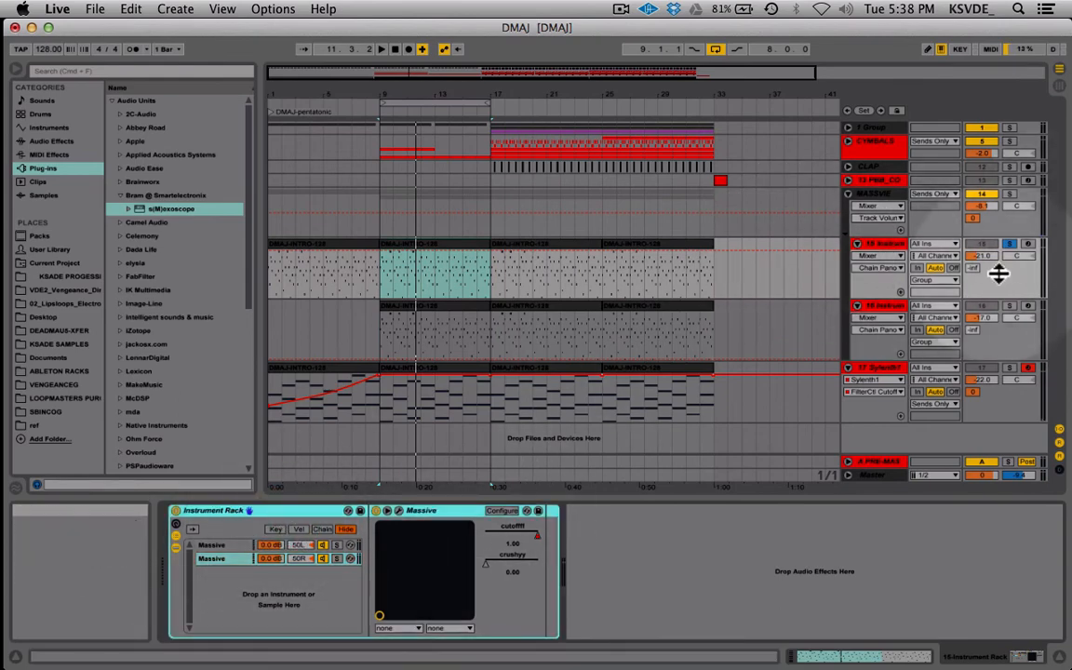
Show track 16's Instrument Rack and solo the MASSVIE group to play back tracks 15 and 16 together
{"action": "left_click", "coordinate": [870, 194]}
{"action": "left_click", "coordinate": [882, 308]}
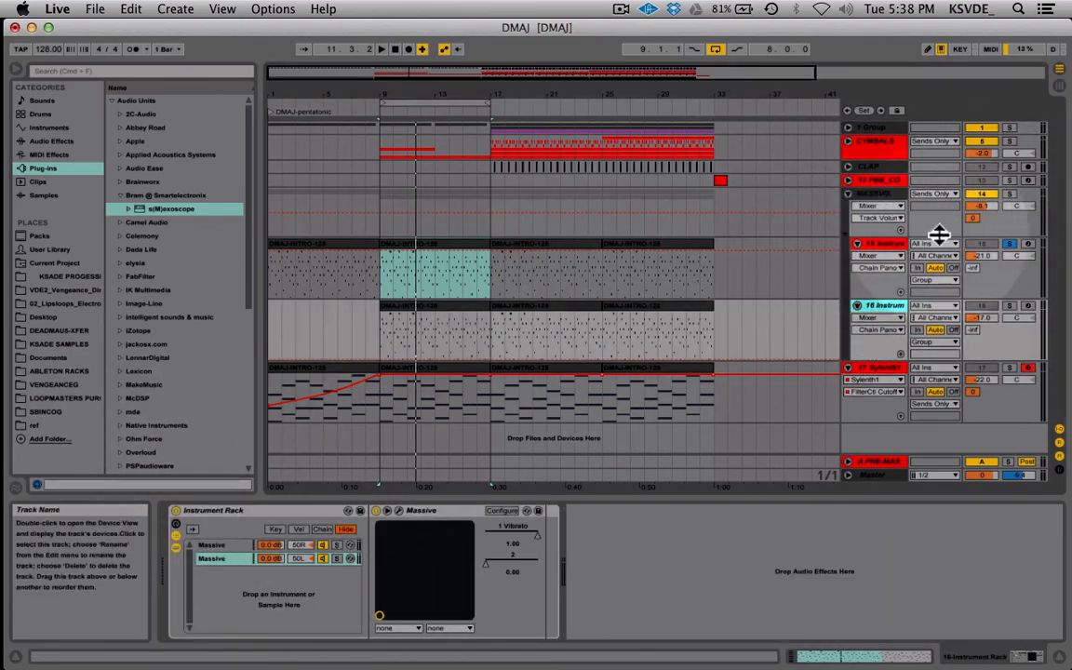
{"action": "left_click", "coordinate": [1012, 197]}
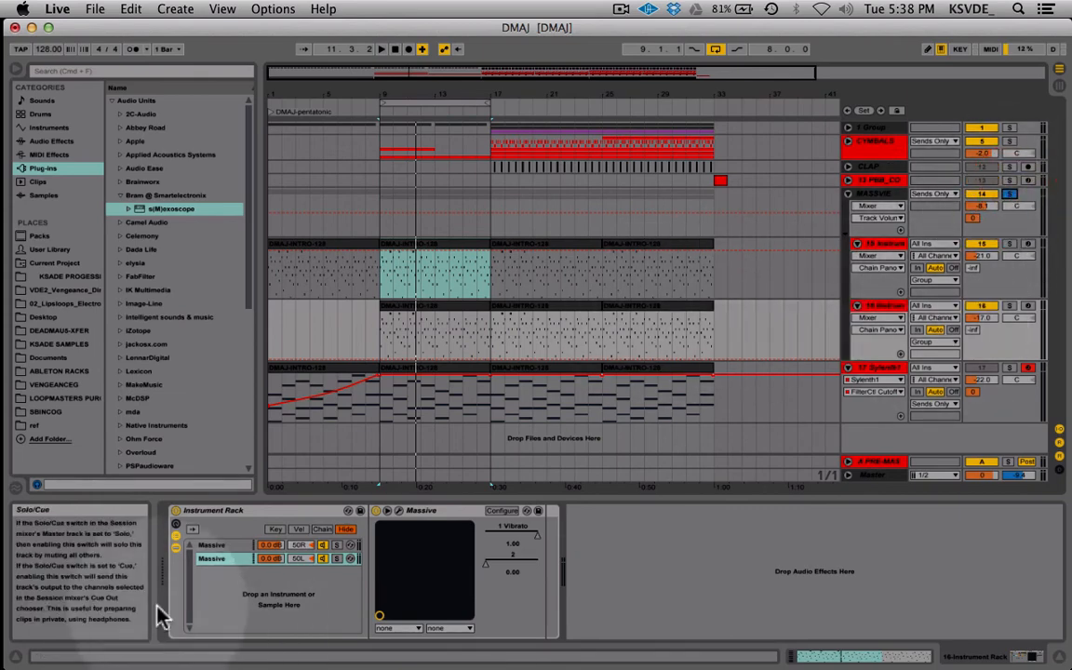
{"action": "key", "text": "space"}
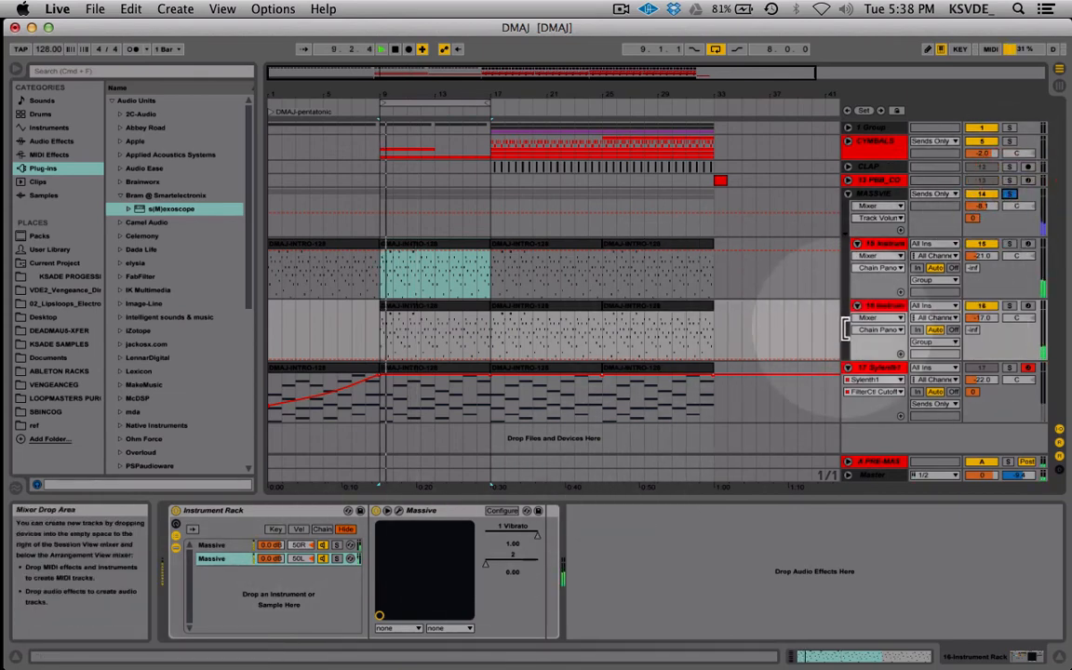
{"action": "key", "text": "space"}
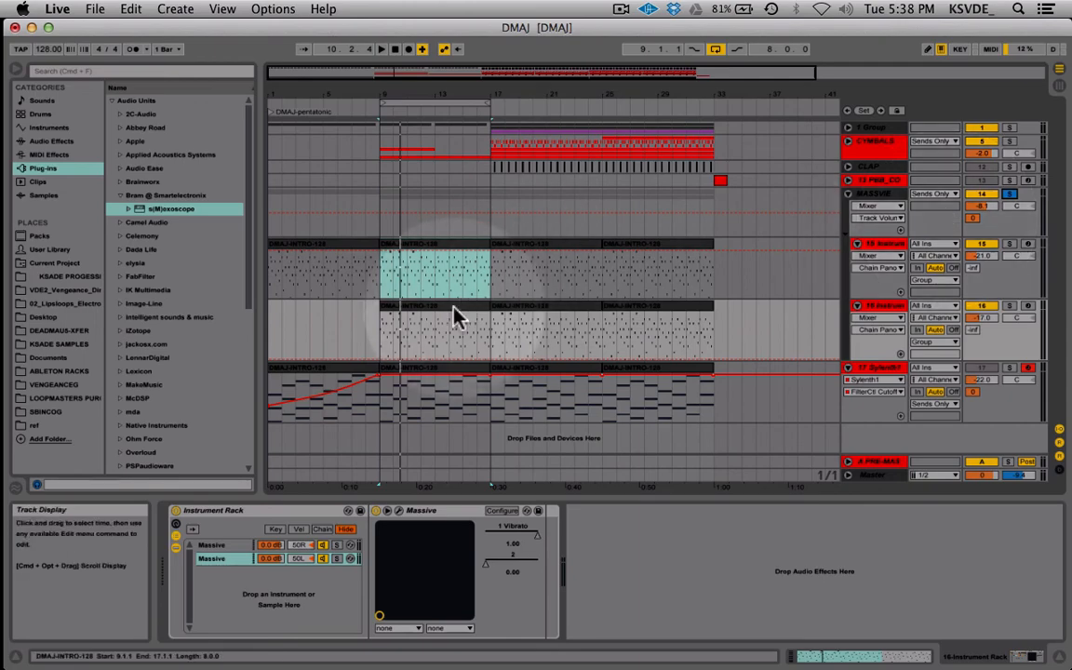
Try narrowing the panning of track 16's Massive chains to 12R and 12L, and widen both again, the first to 50R
{"action": "left_click_drag", "start_coordinate": [298, 545], "coordinate": [298, 562]}
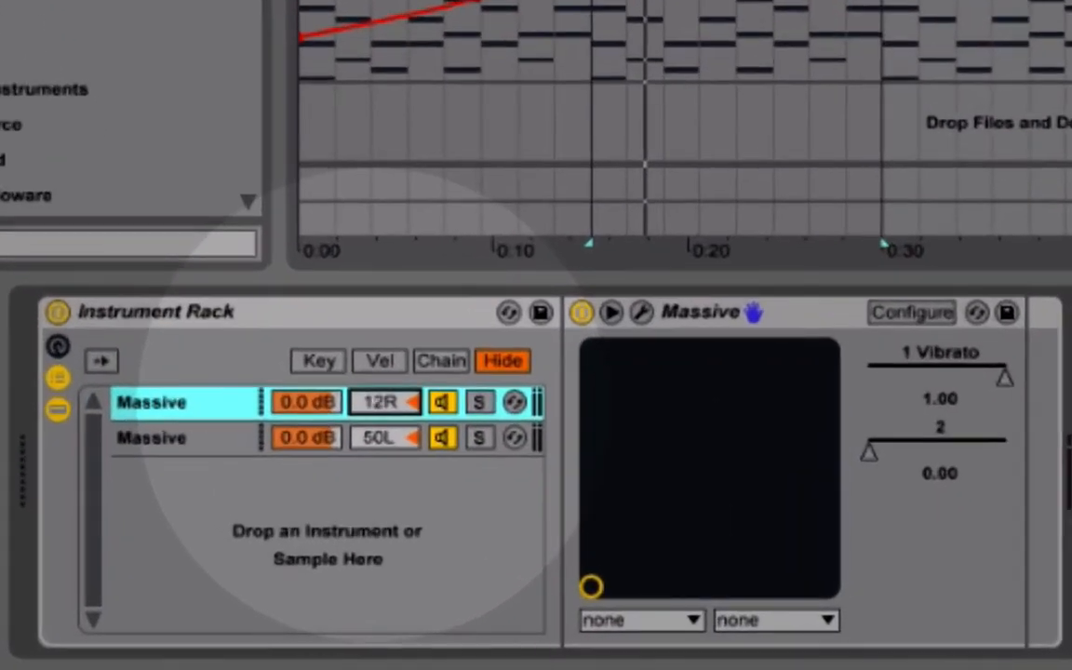
{"action": "mouse_move", "coordinate": [375, 404]}
{"action": "left_mouse_down"}
{"action": "mouse_move", "coordinate": [400, 438]}
{"action": "mouse_move", "coordinate": [400, 391]}
{"action": "mouse_move", "coordinate": [400, 402]}
{"action": "mouse_move", "coordinate": [390, 393]}
{"action": "left_mouse_up"}
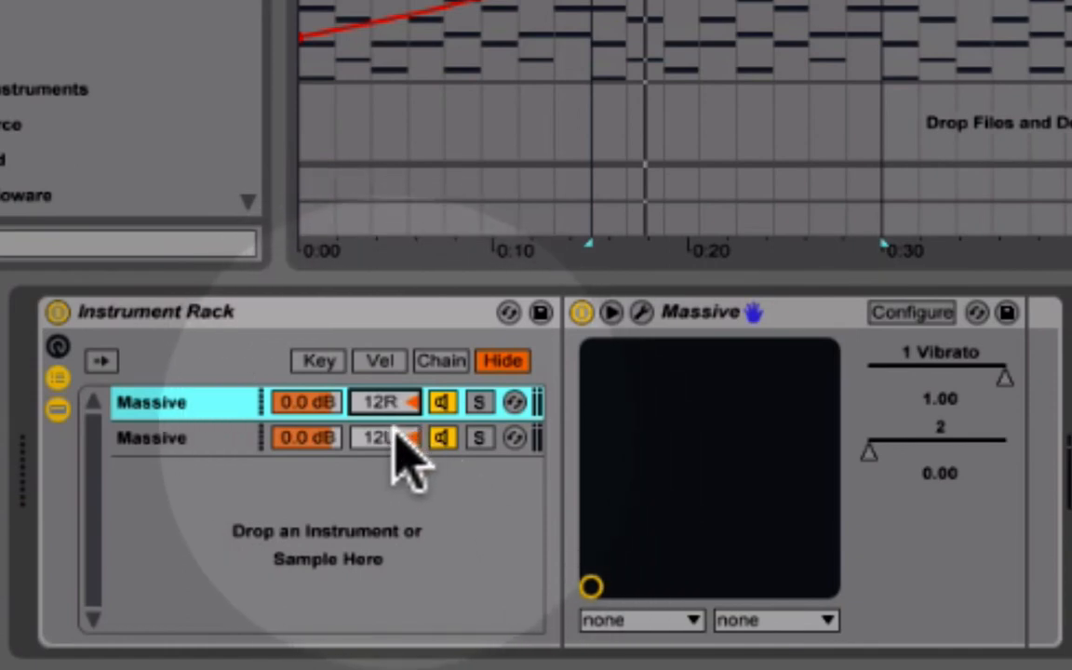
{"action": "left_click_drag", "start_coordinate": [382, 406], "coordinate": [383, 376]}
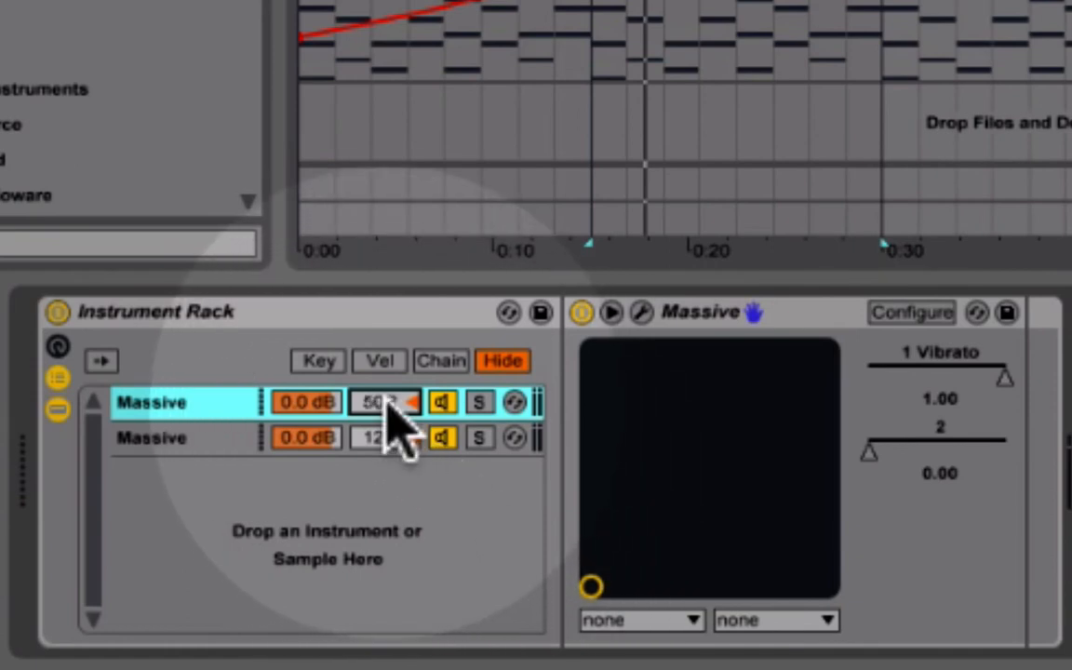
{"action": "left_click_drag", "start_coordinate": [385, 431], "coordinate": [383, 456]}
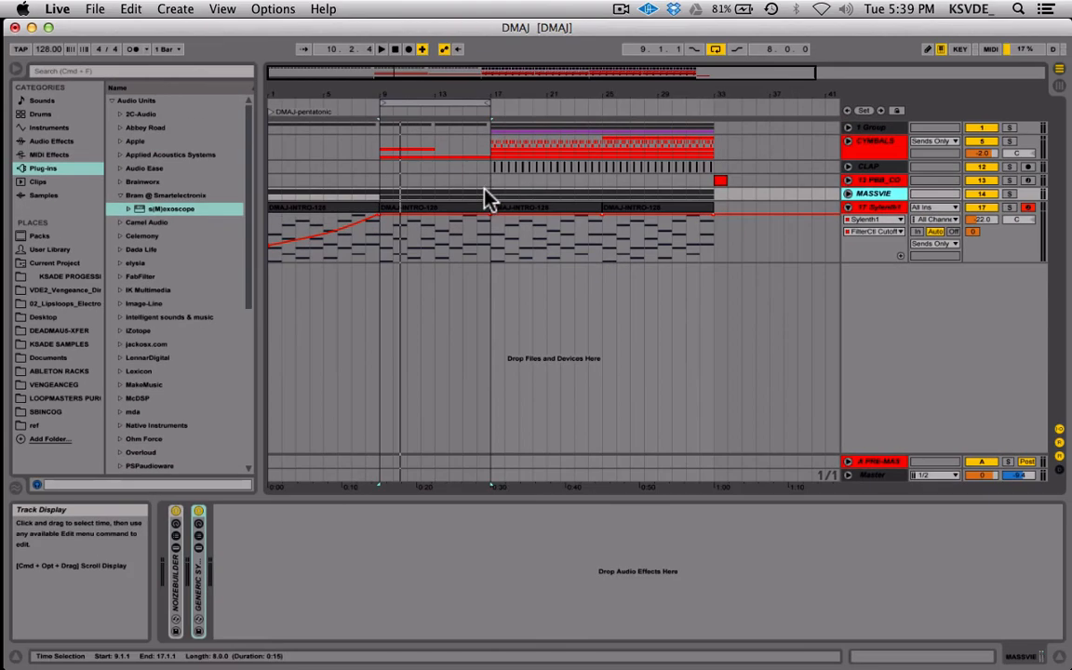
{"action": "left_click", "coordinate": [490, 184]}
{"action": "left_click", "coordinate": [490, 181]}
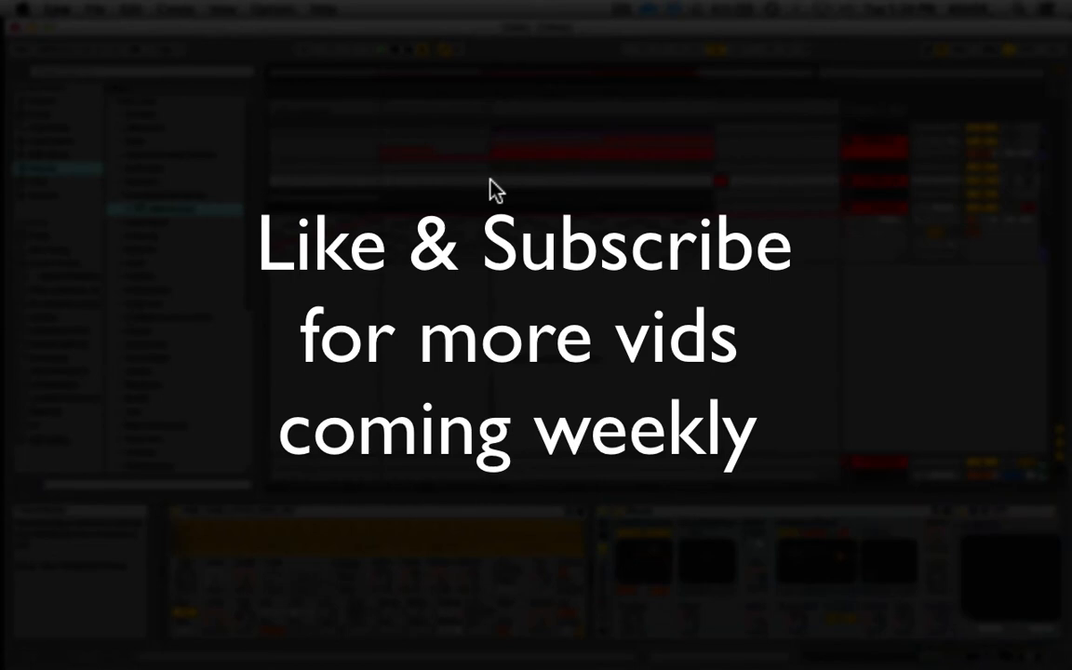
{"action": "left_click_drag", "start_coordinate": [456, 104], "coordinate": [711, 105]}
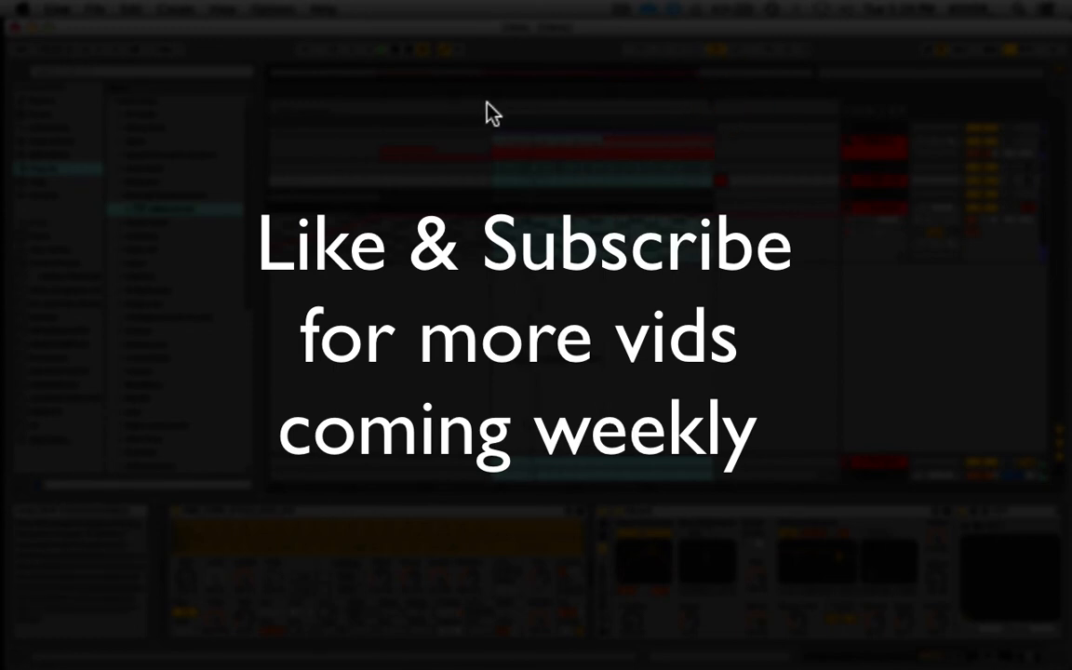
{"action": "left_click_drag", "start_coordinate": [436, 102], "coordinate": [70, 104]}
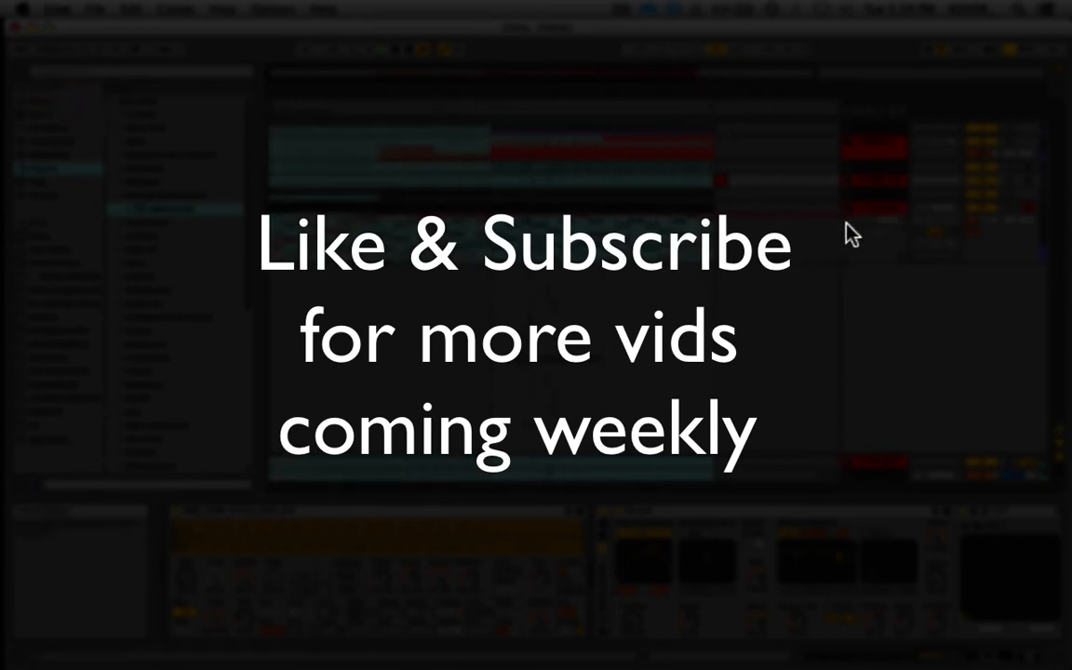
{"action": "left_click", "coordinate": [879, 203]}
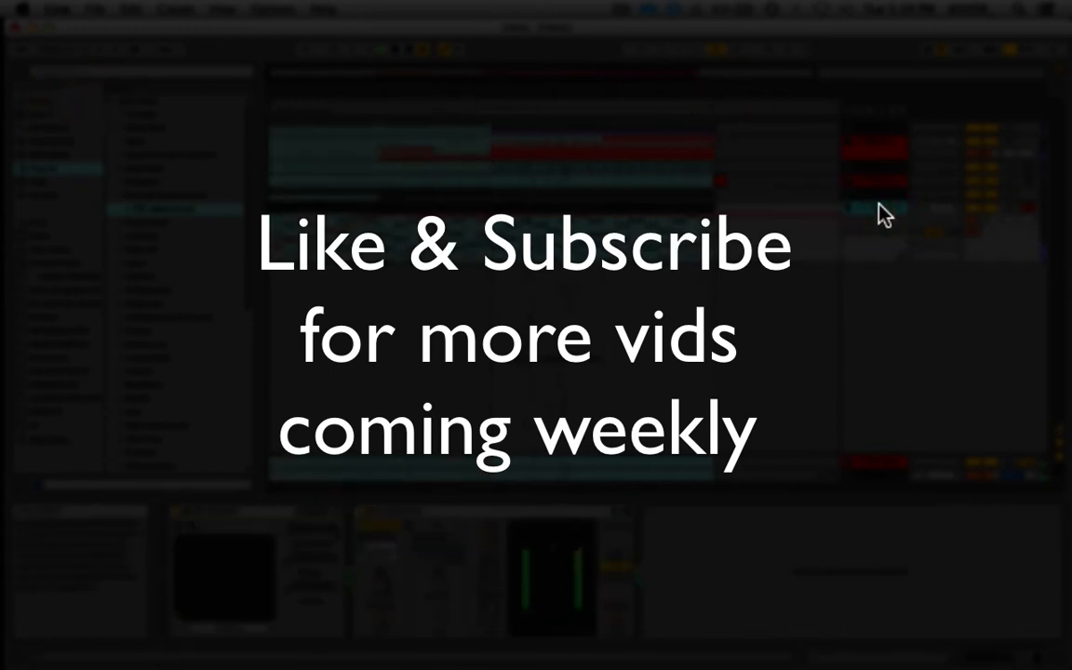